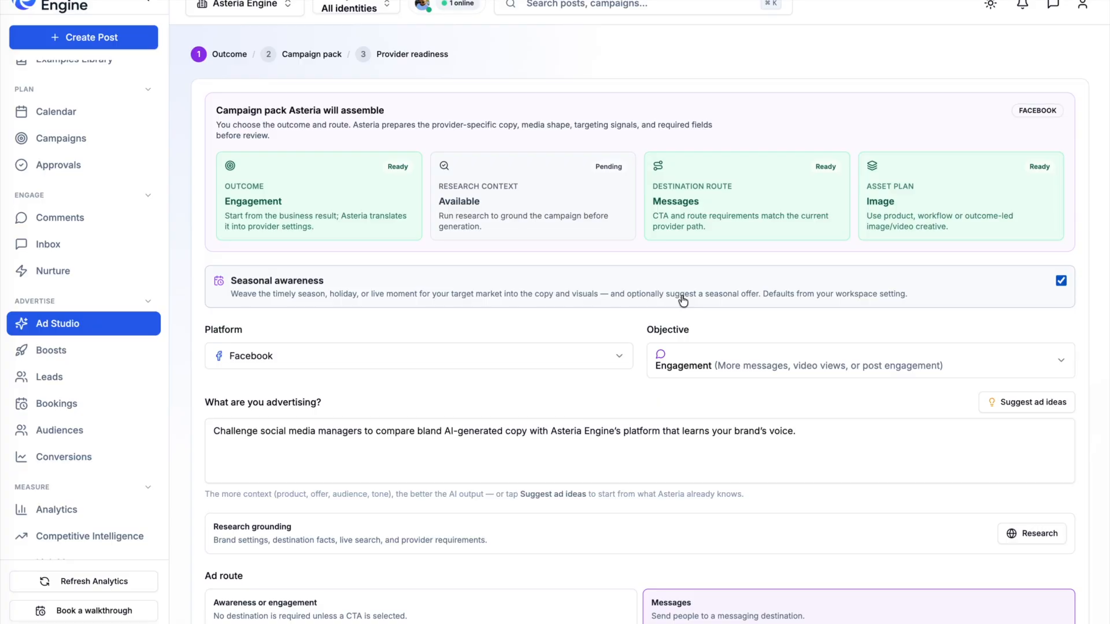
click(616, 357)
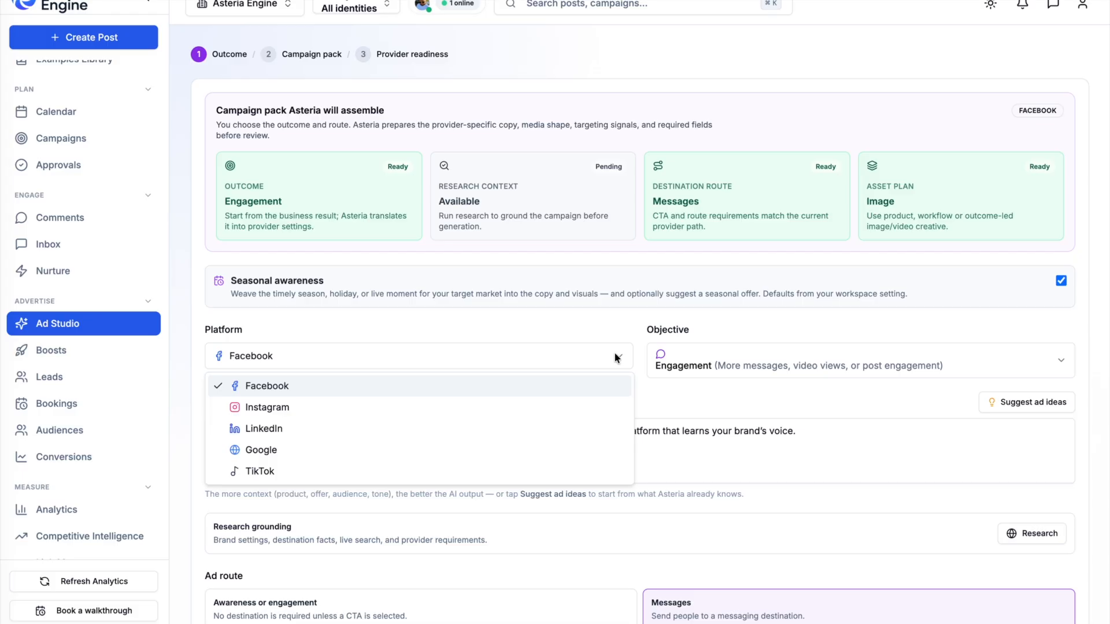
key(Escape)
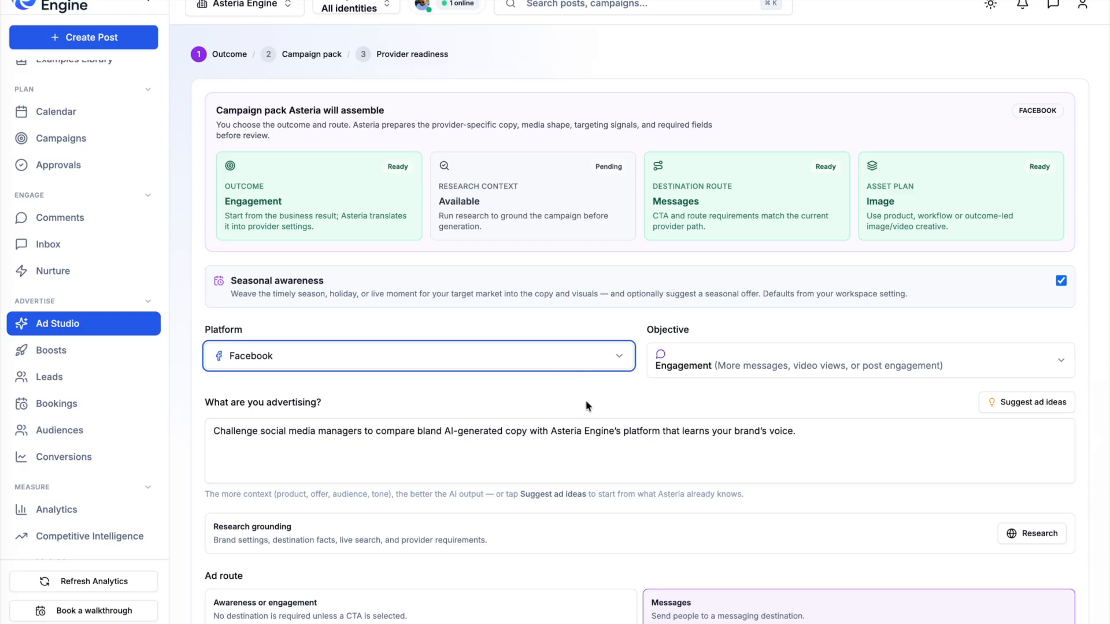
click(590, 381)
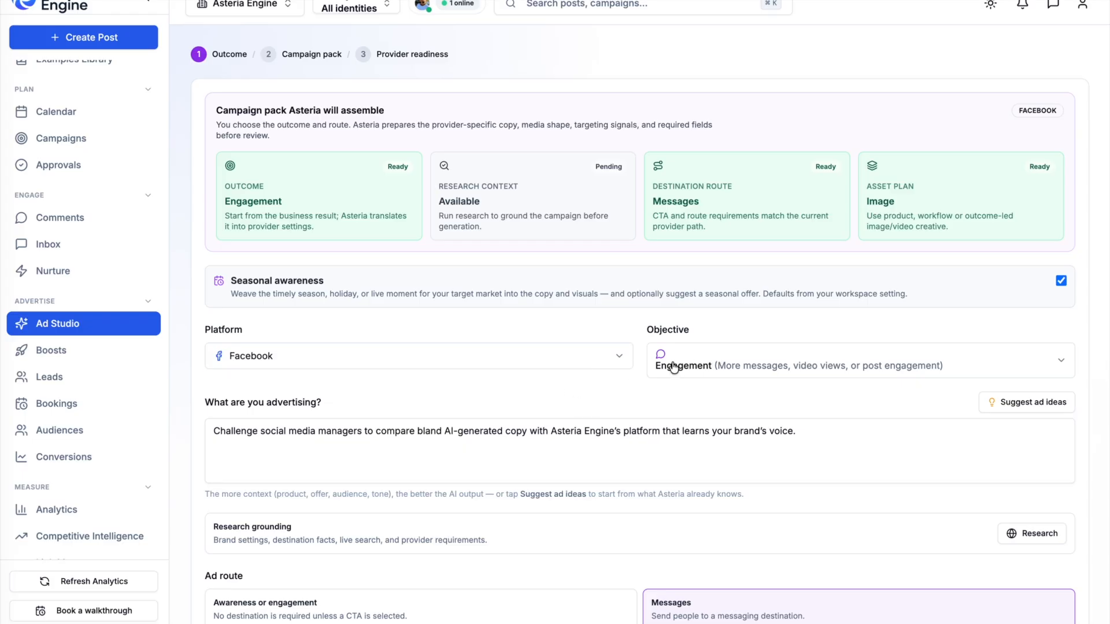
- Replace the advertising brief with the suggested 'AI vs Human: Social Media Showdown' ad idea
scroll(613, 401, down, 1)
triple_click(606, 397)
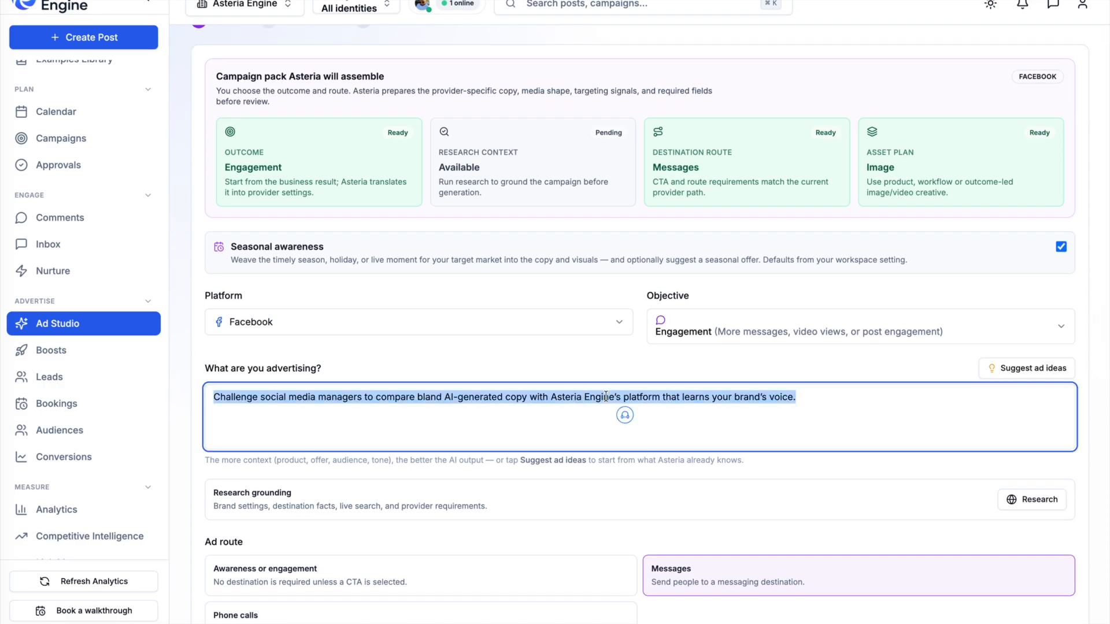
click(649, 367)
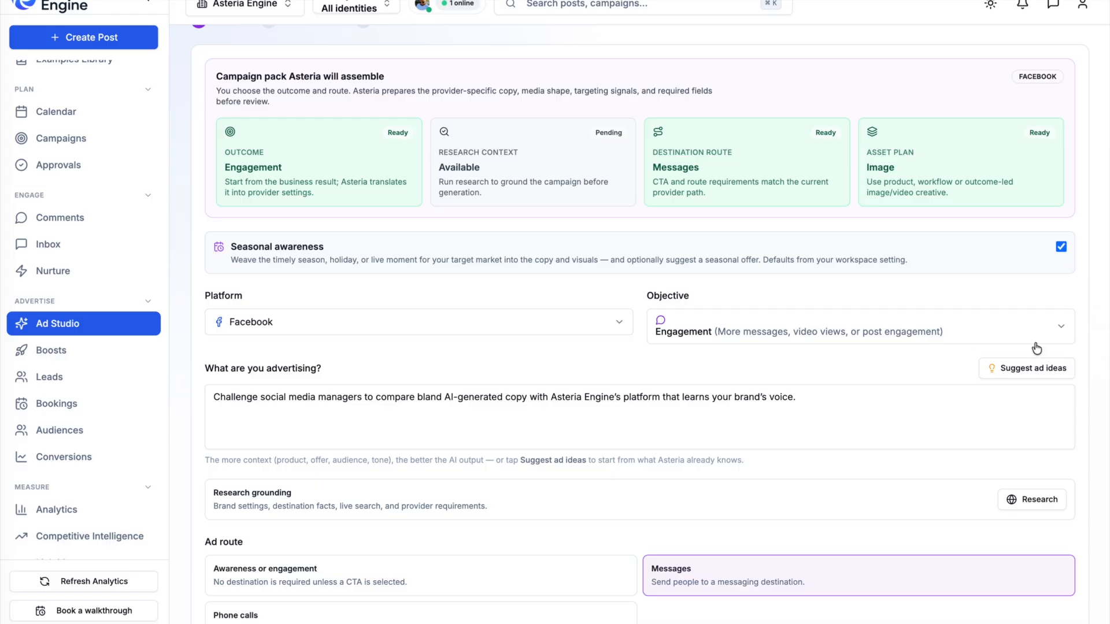
click(1029, 369)
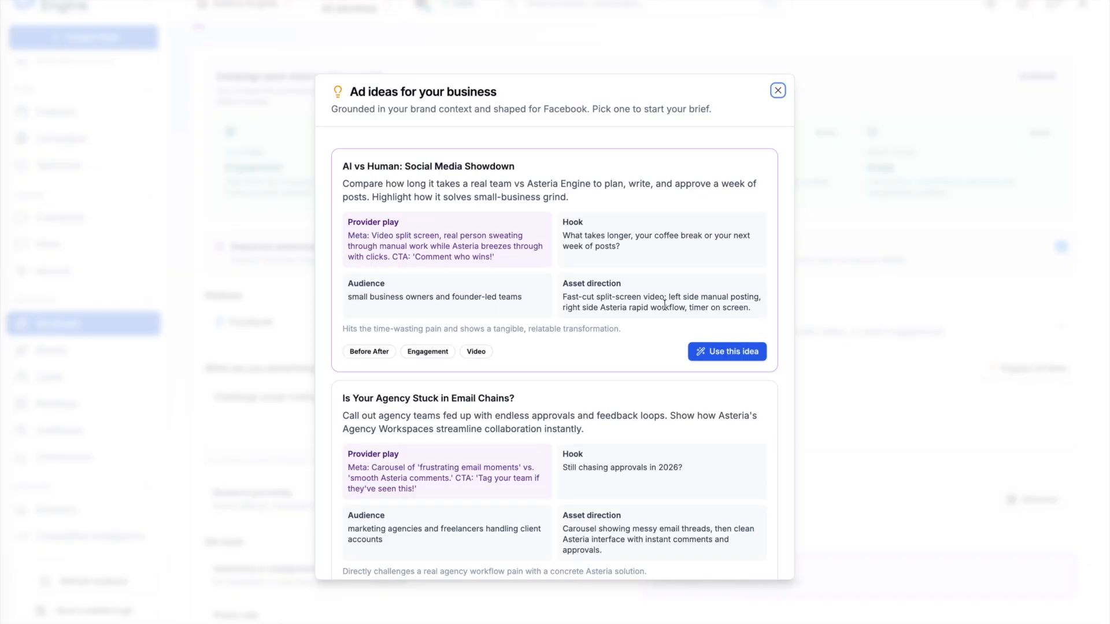
click(714, 351)
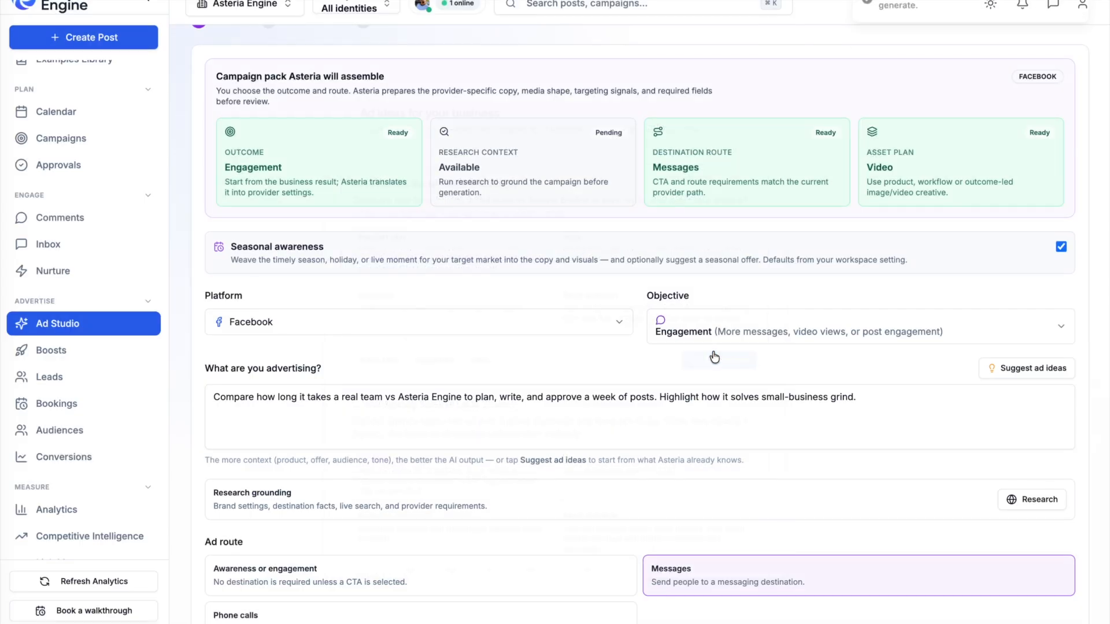
- Change the campaign objective to Leads
click(752, 334)
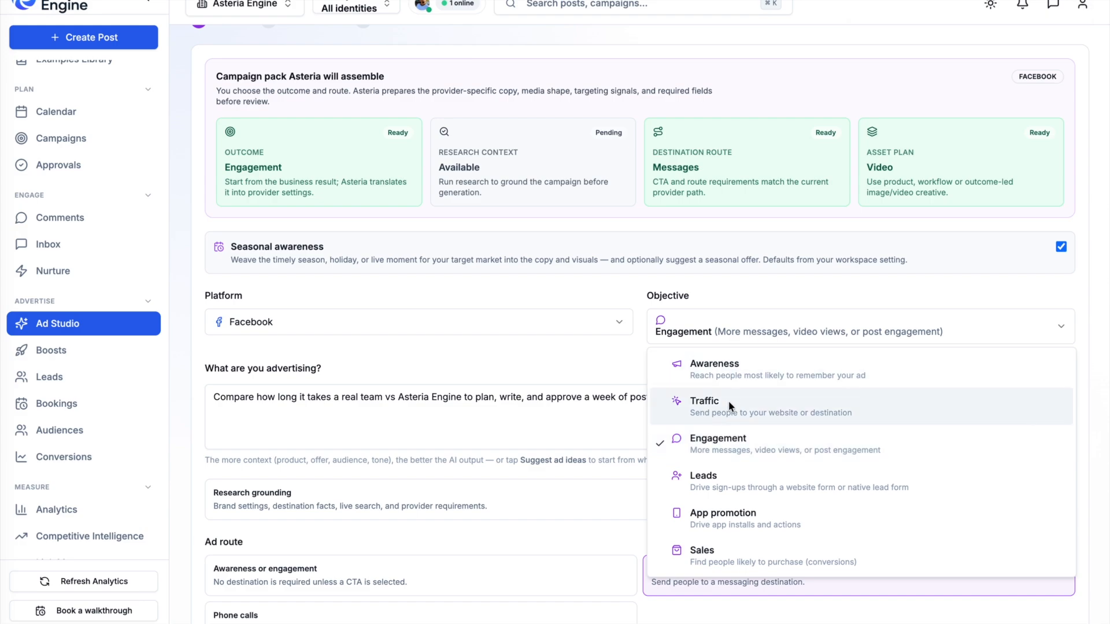
click(714, 482)
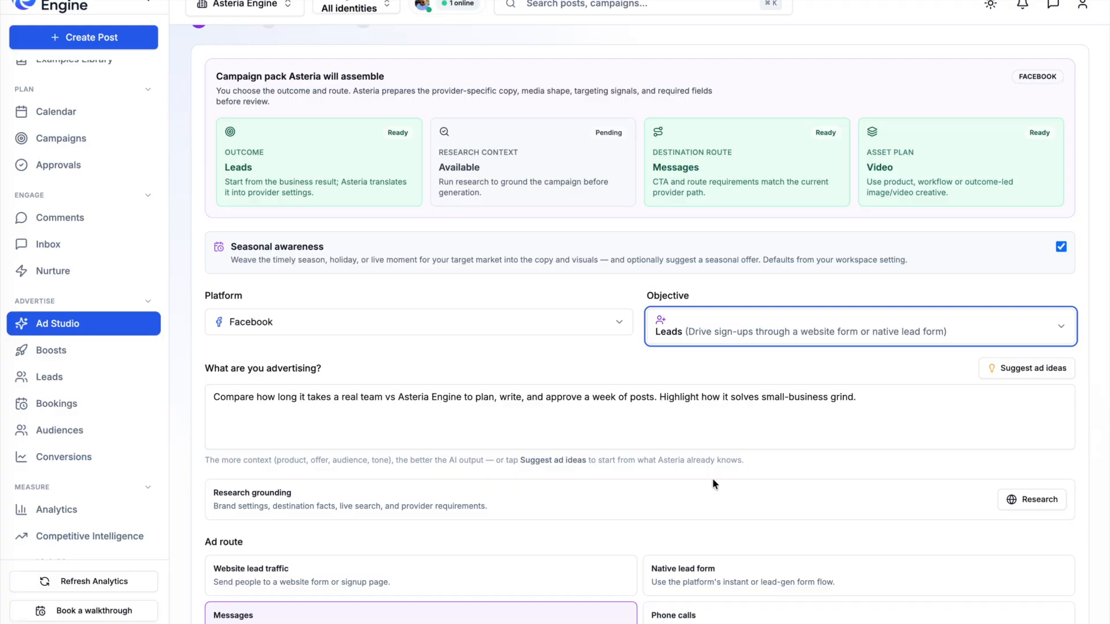
- Switch the ad route to Website lead traffic
scroll(627, 483, down, 1)
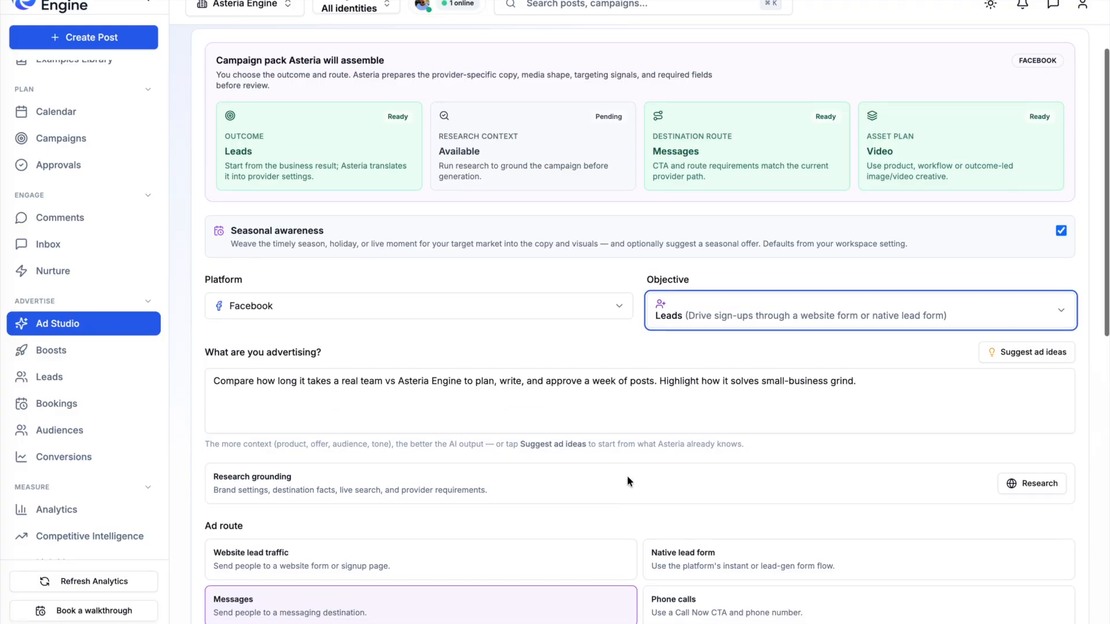
click(612, 400)
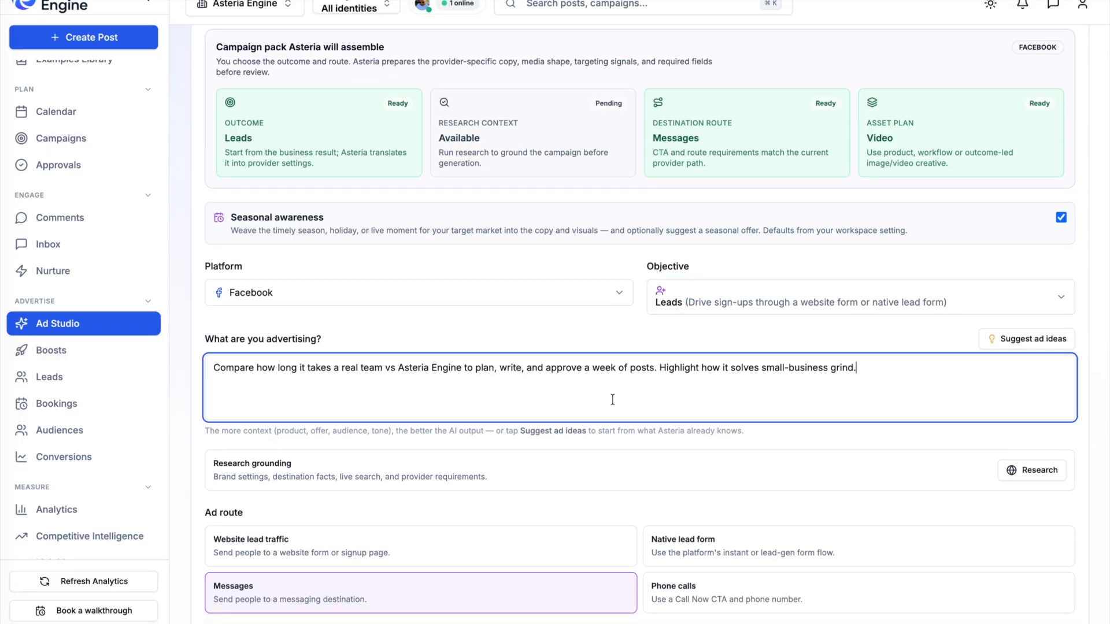
scroll(688, 480, down, 3)
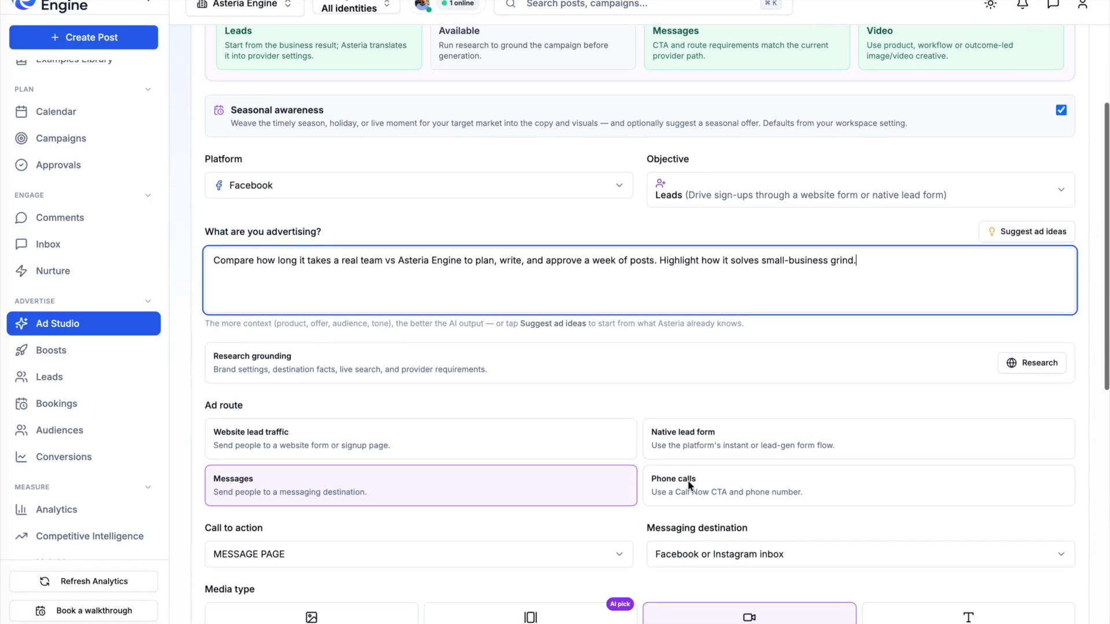
scroll(685, 431, down, 3)
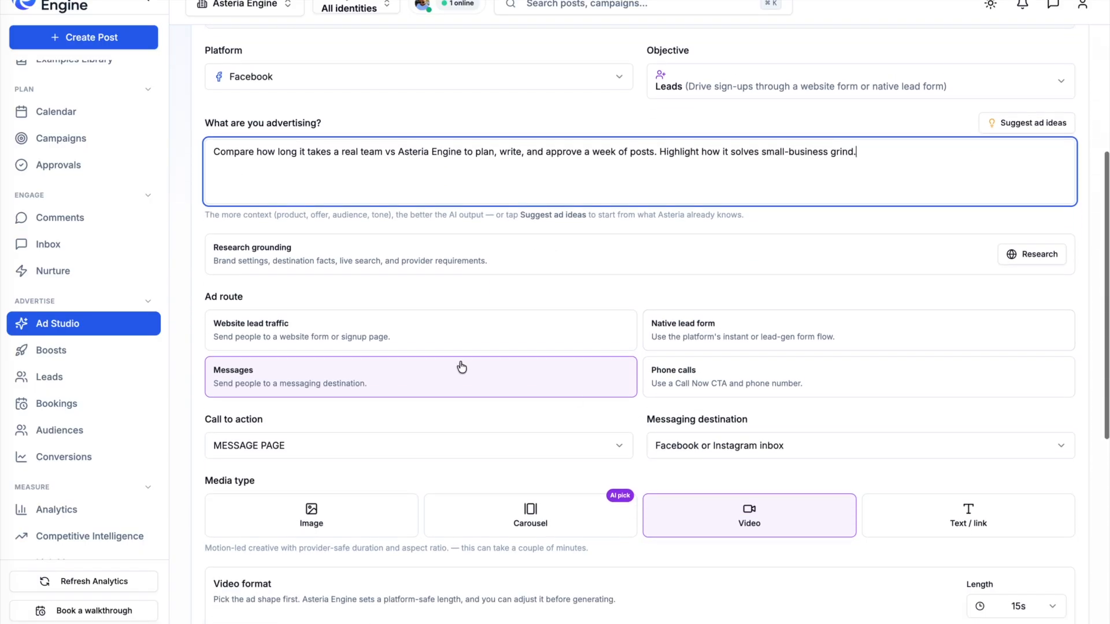
click(541, 349)
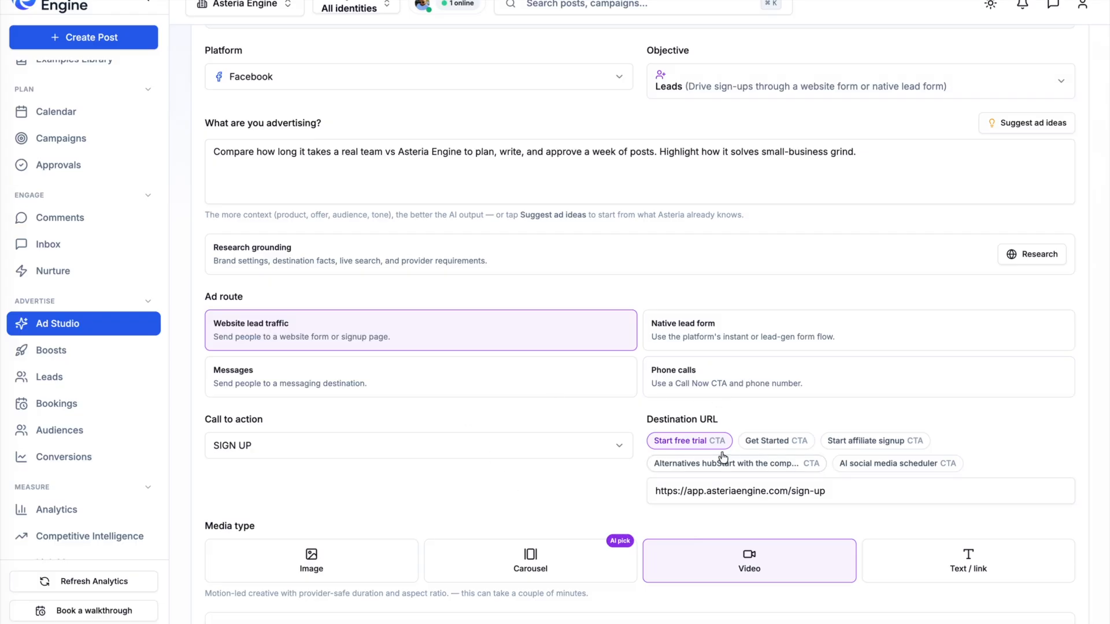
- Set the destination URL using the Get Started CTA link
click(766, 443)
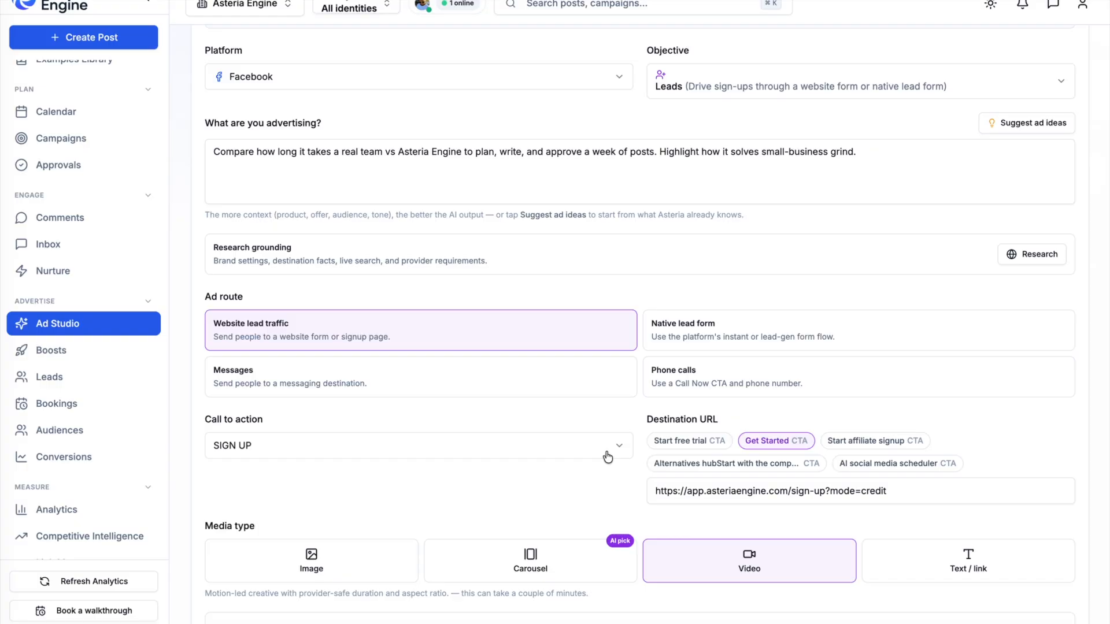
drag(640, 425, 730, 425)
click(566, 422)
- Select the 'Your AI Social Media Team' style reference and generate the ad
scroll(857, 491, down, 1)
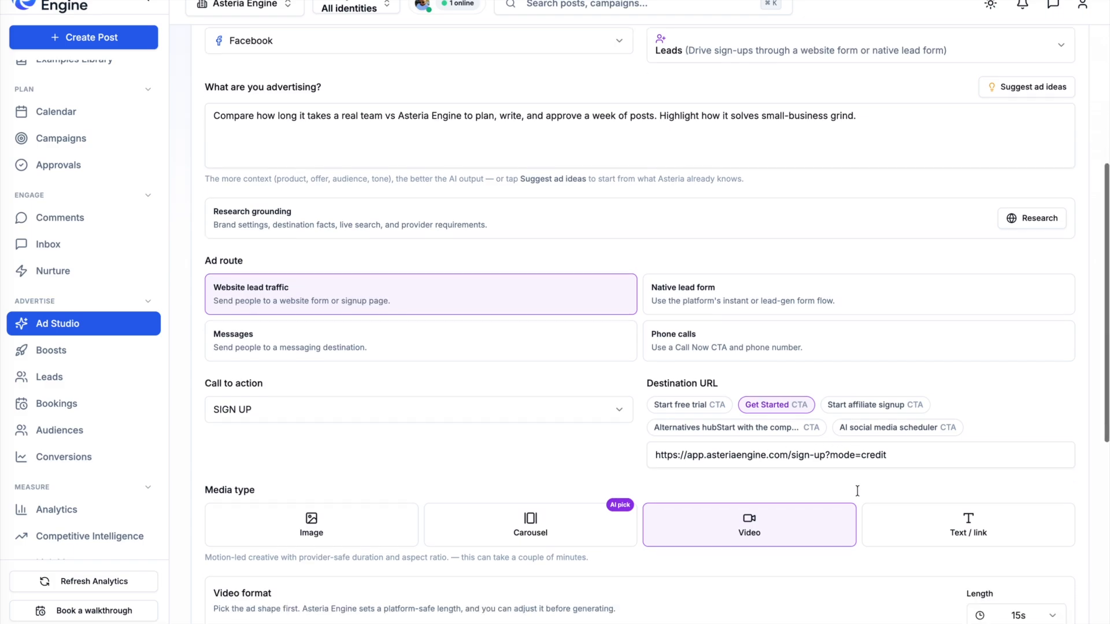
scroll(857, 492, down, 4)
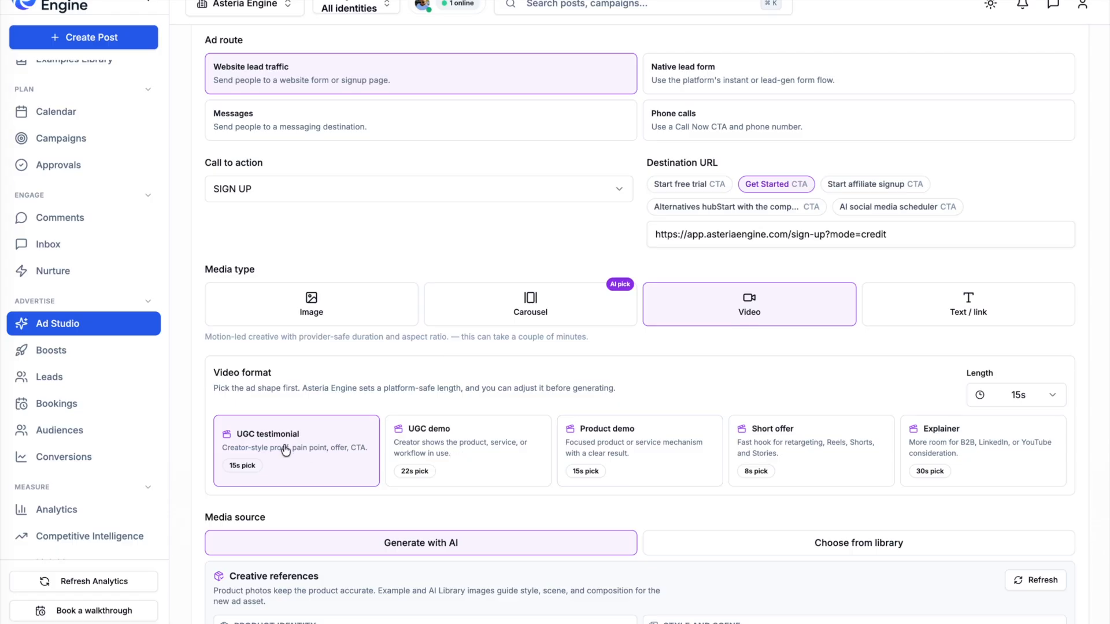
scroll(764, 506, down, 5)
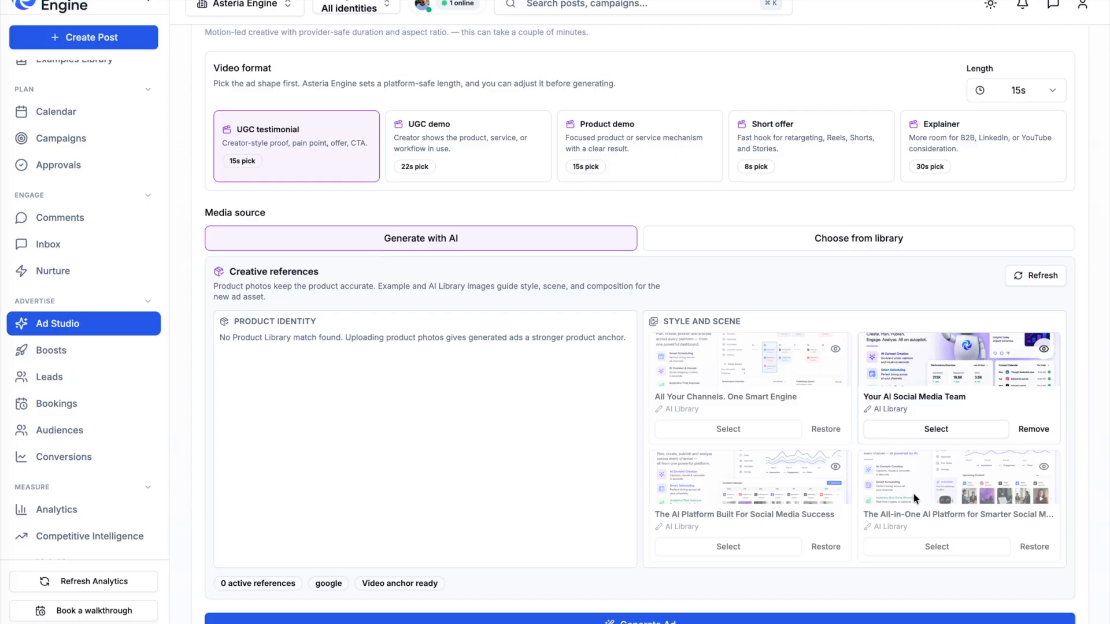
click(922, 429)
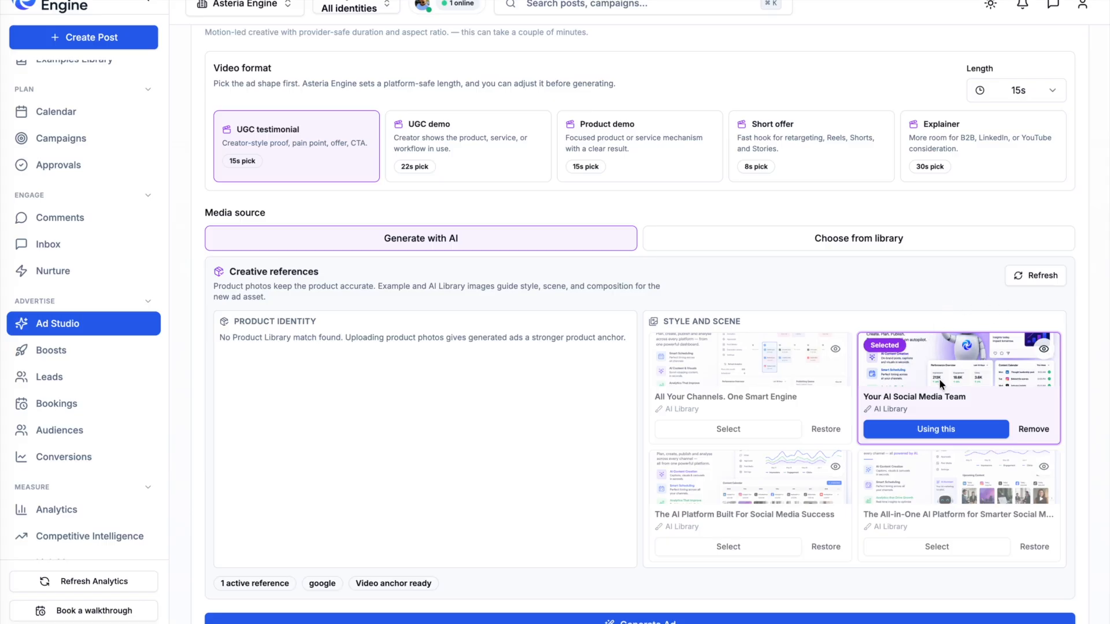
click(622, 619)
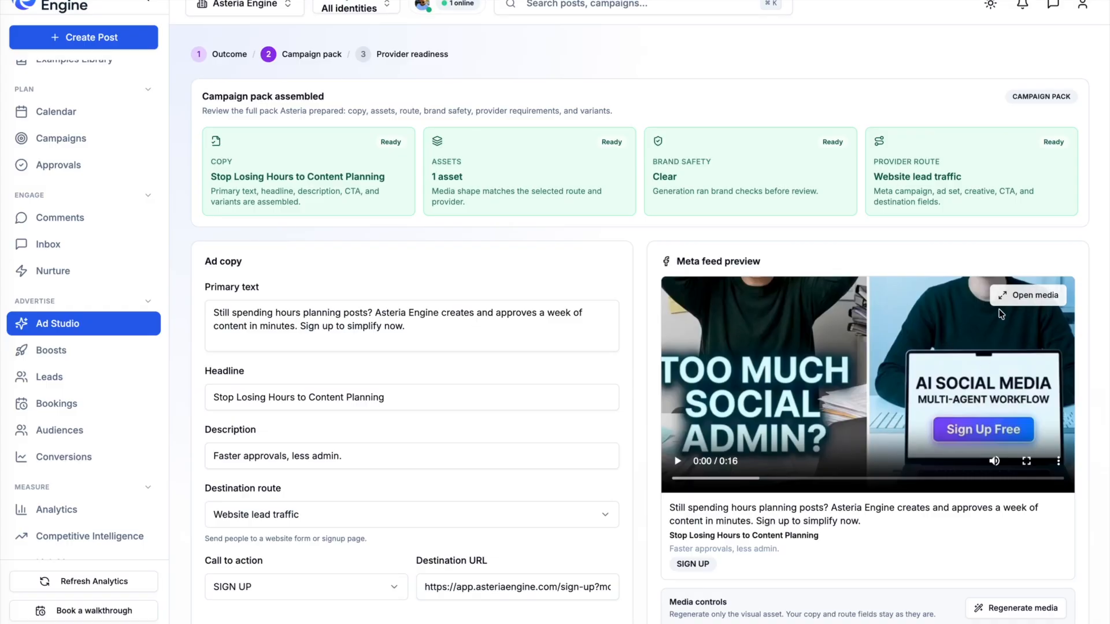
- Open the generated video creative at full size and play through it
click(1009, 295)
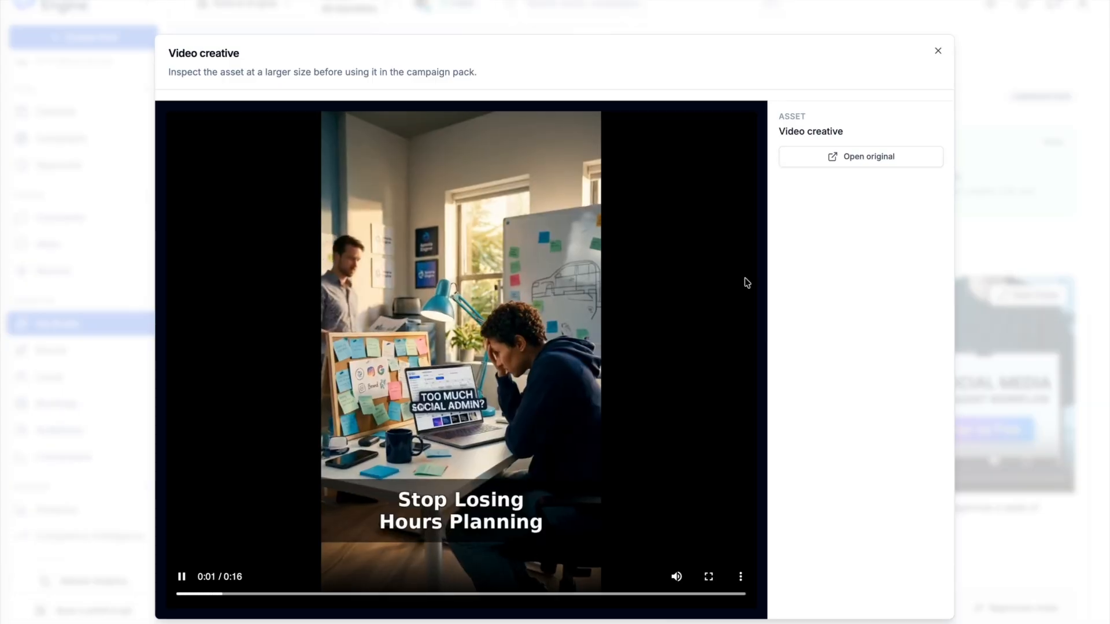
click(430, 376)
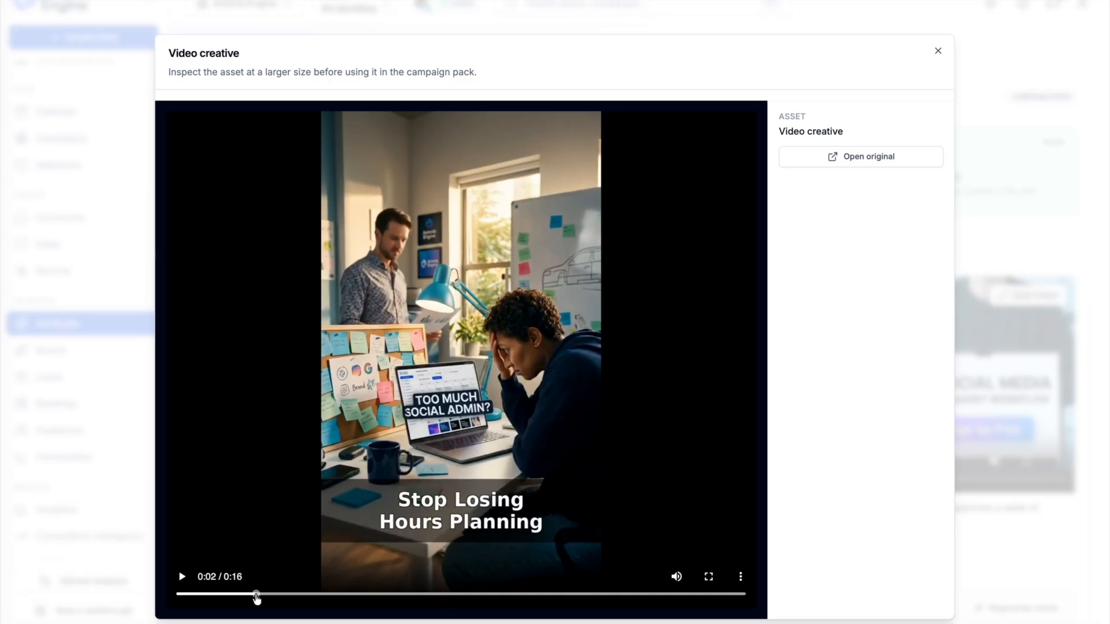
drag(257, 599, 153, 599)
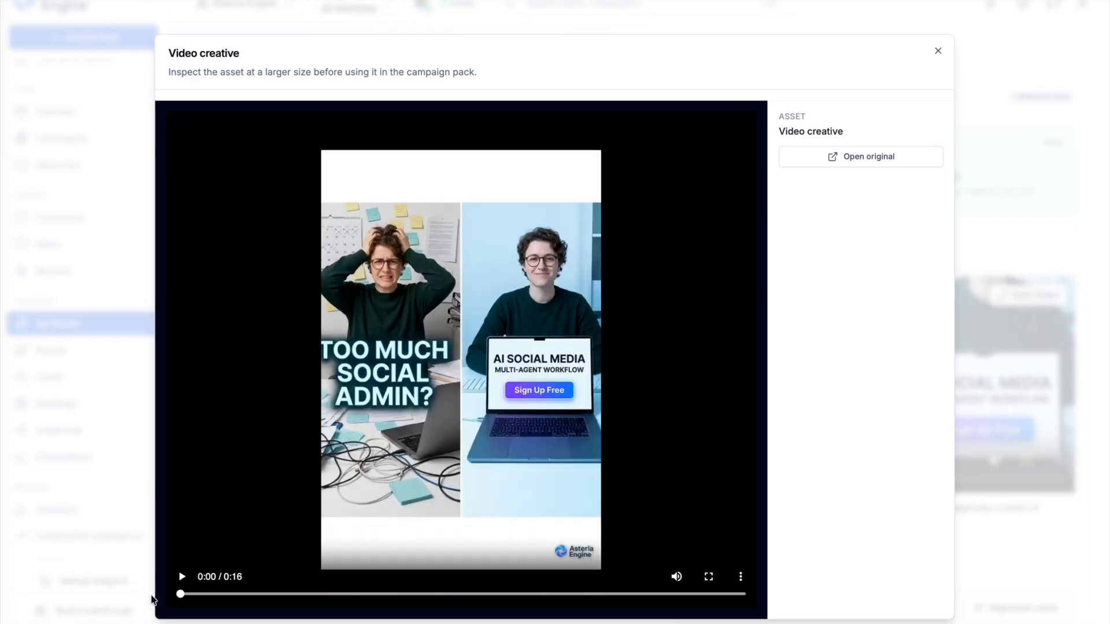
click(183, 577)
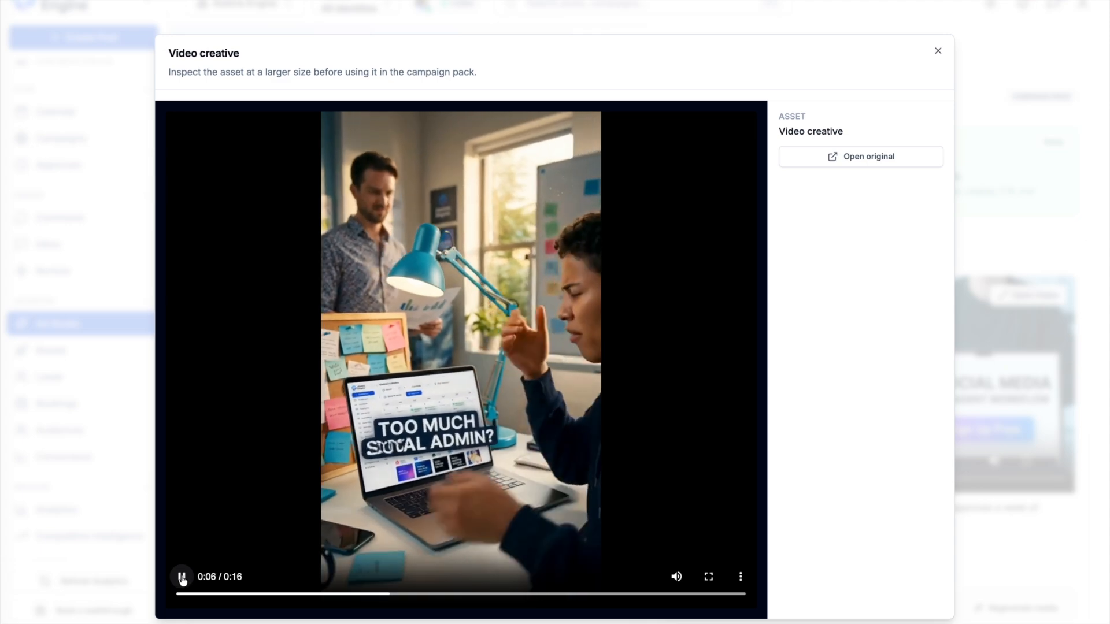
click(182, 577)
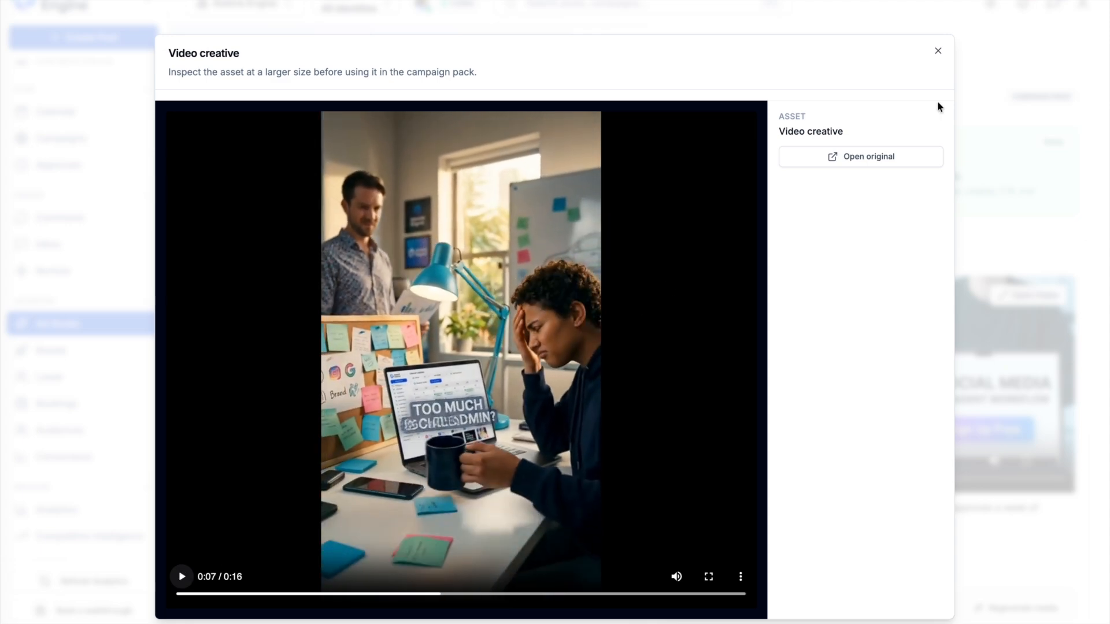
click(938, 50)
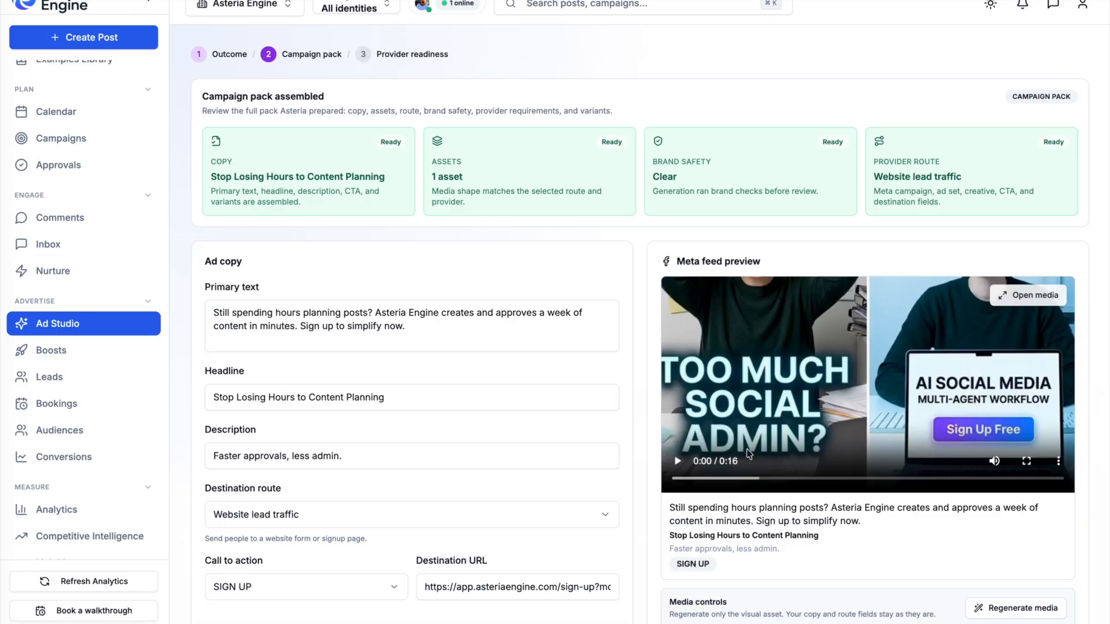
- Choose the 'Plan a Week of Posts in Minutes' AI variant for the ad copy
scroll(788, 304, down, 3)
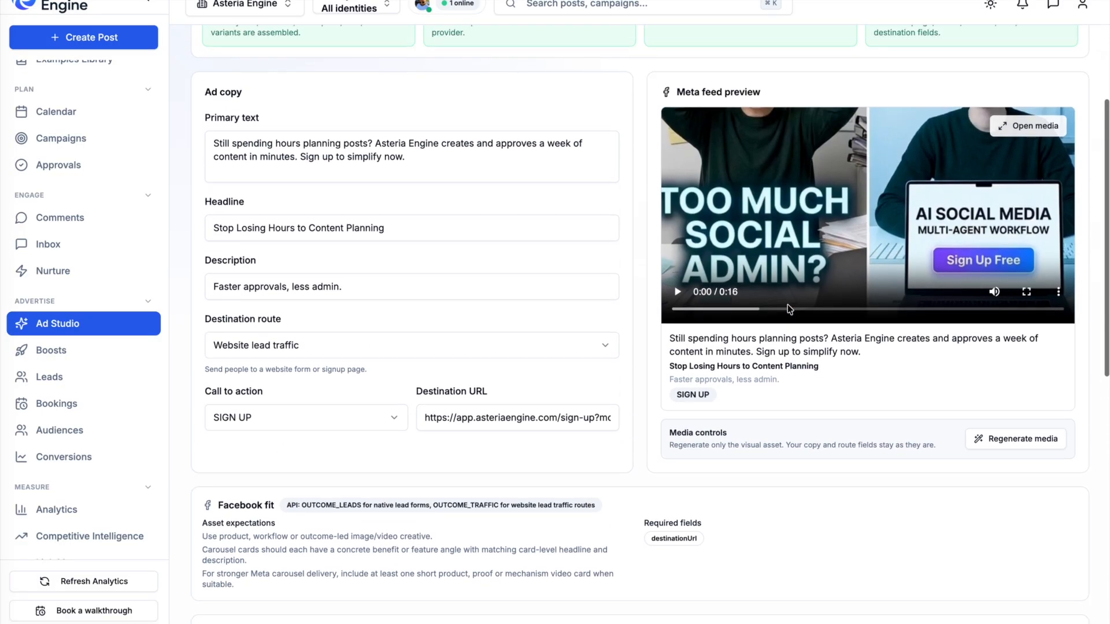
triple_click(220, 146)
click(362, 208)
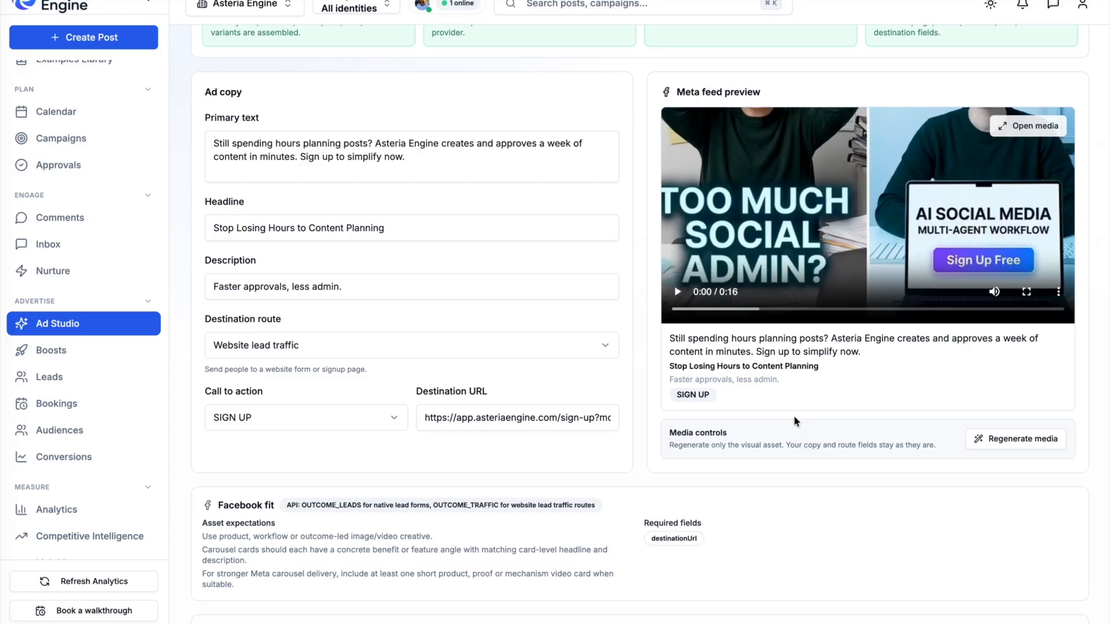
scroll(769, 363, down, 10)
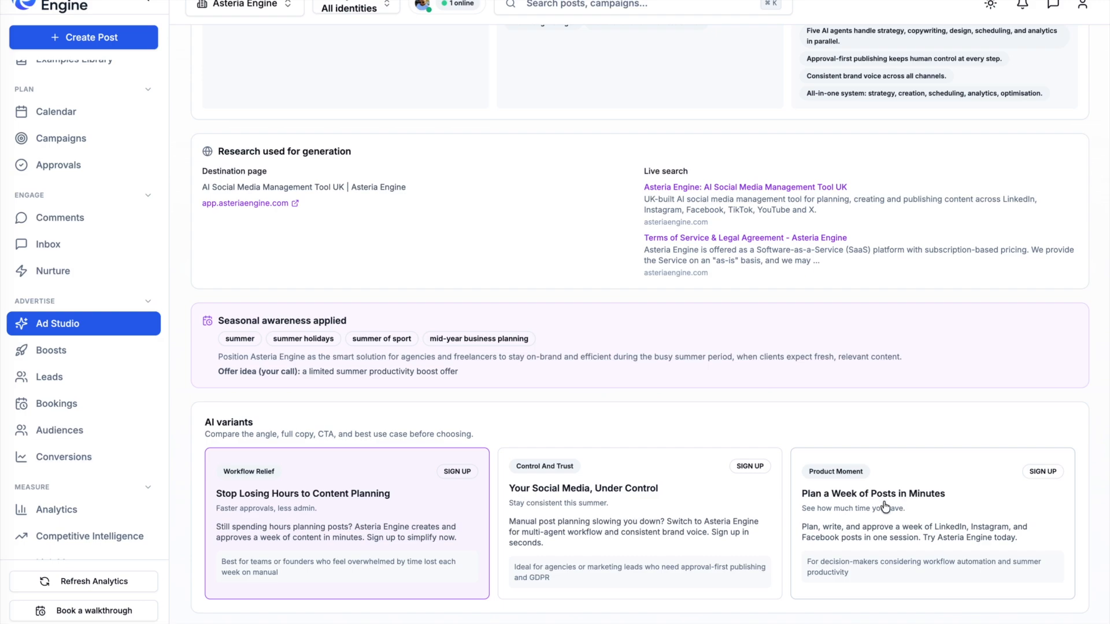
click(896, 516)
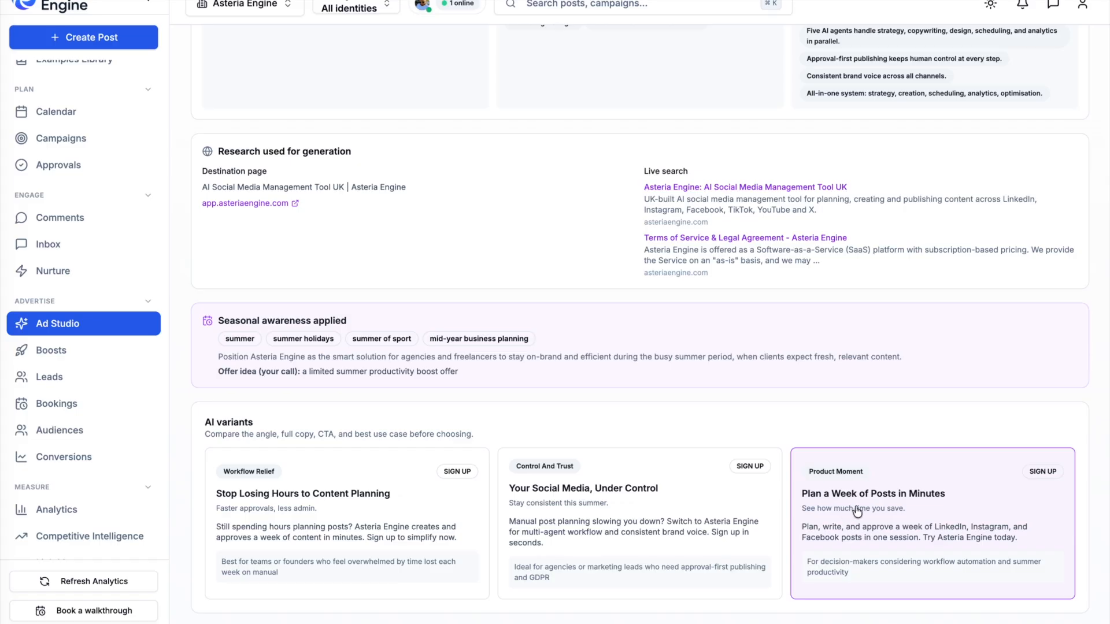
- Proceed to the provider readiness stage of the campaign
click(1035, 623)
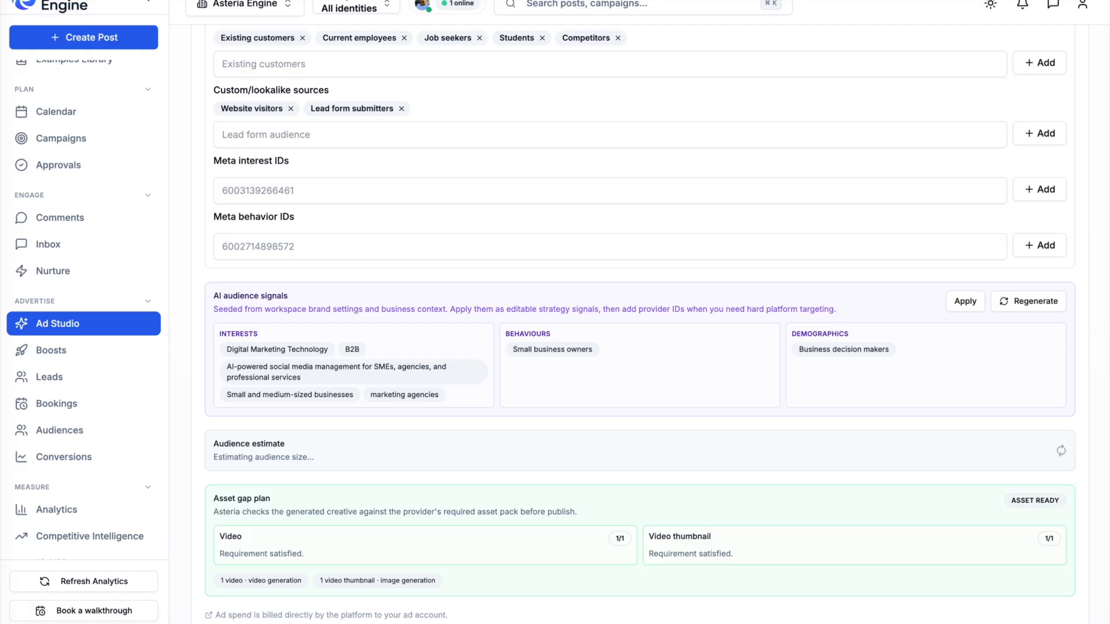
scroll(691, 397, down, 4)
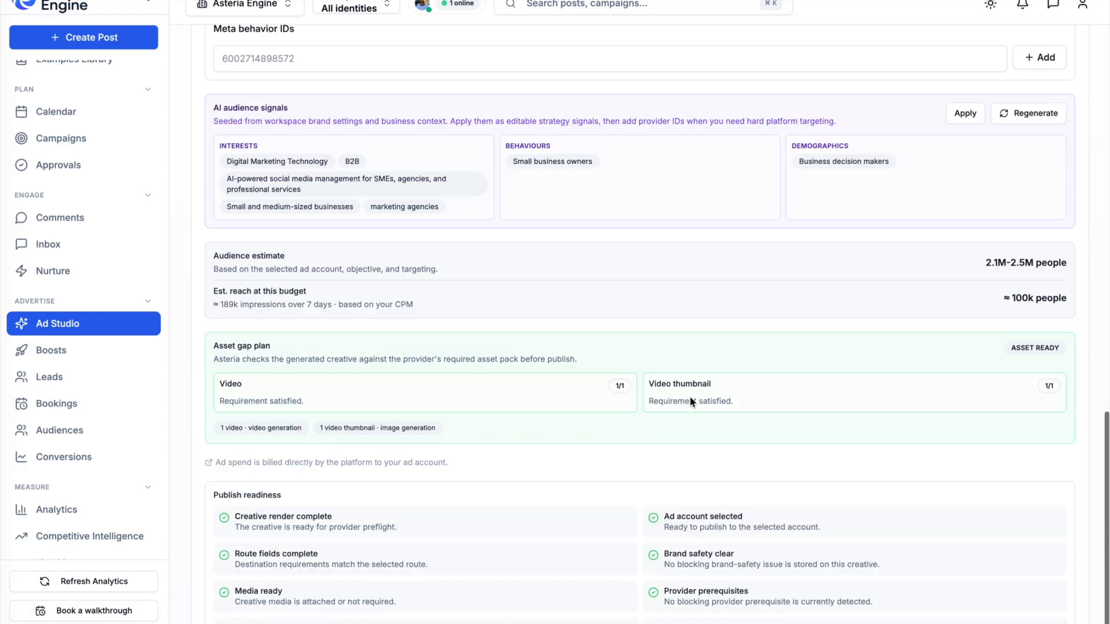
scroll(690, 398, up, 16)
scroll(689, 397, up, 2)
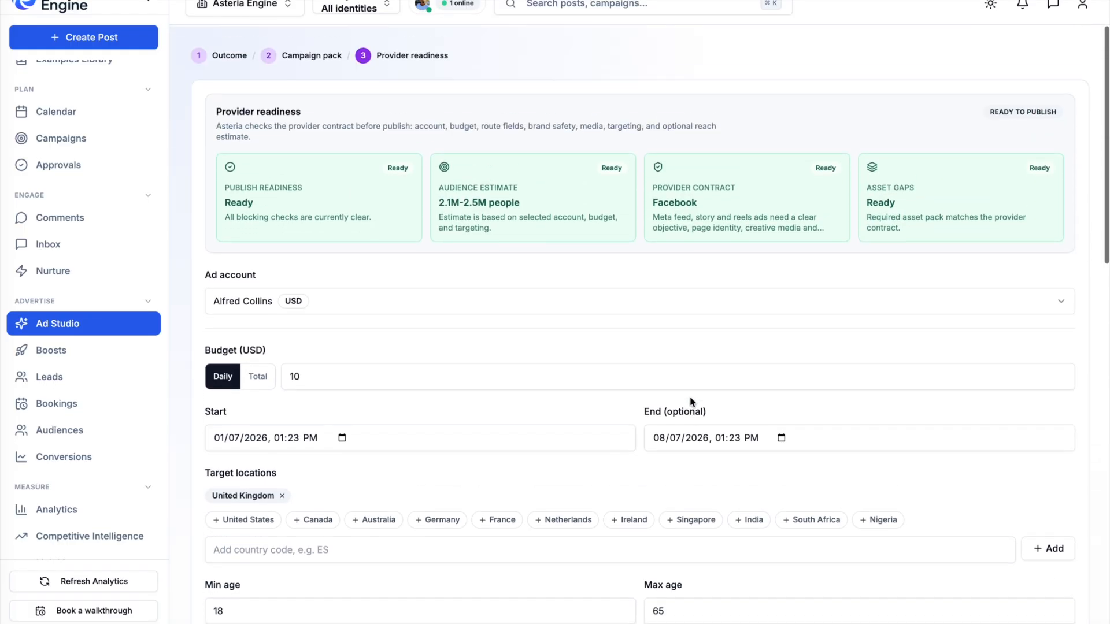
- Switch the ad account to Asteria Engine Ad Account (GBP)
click(507, 300)
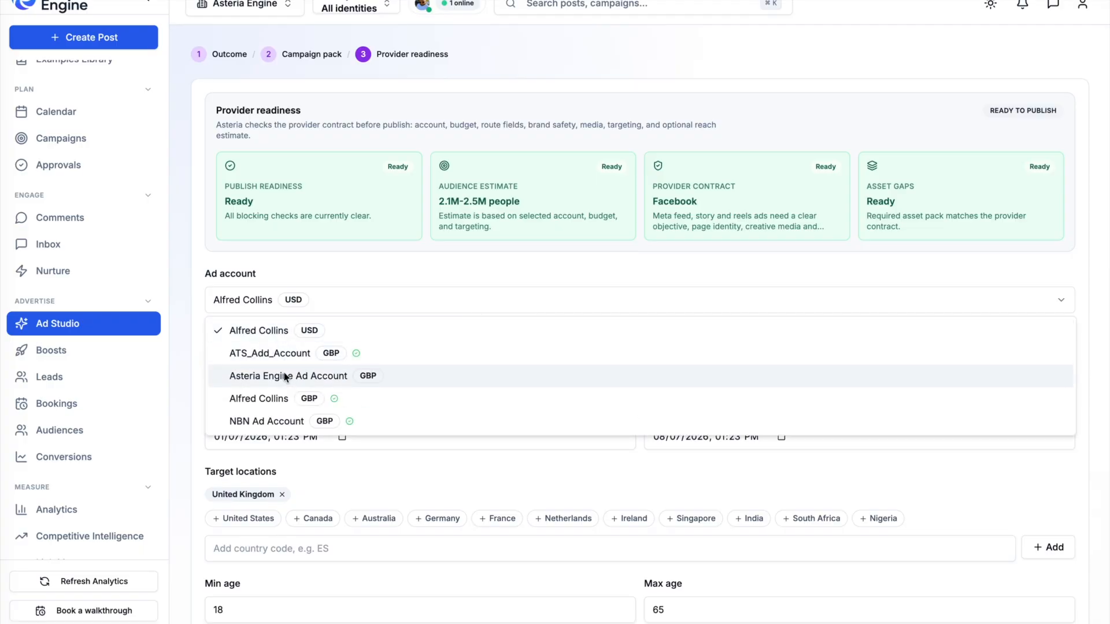
click(287, 292)
click(308, 307)
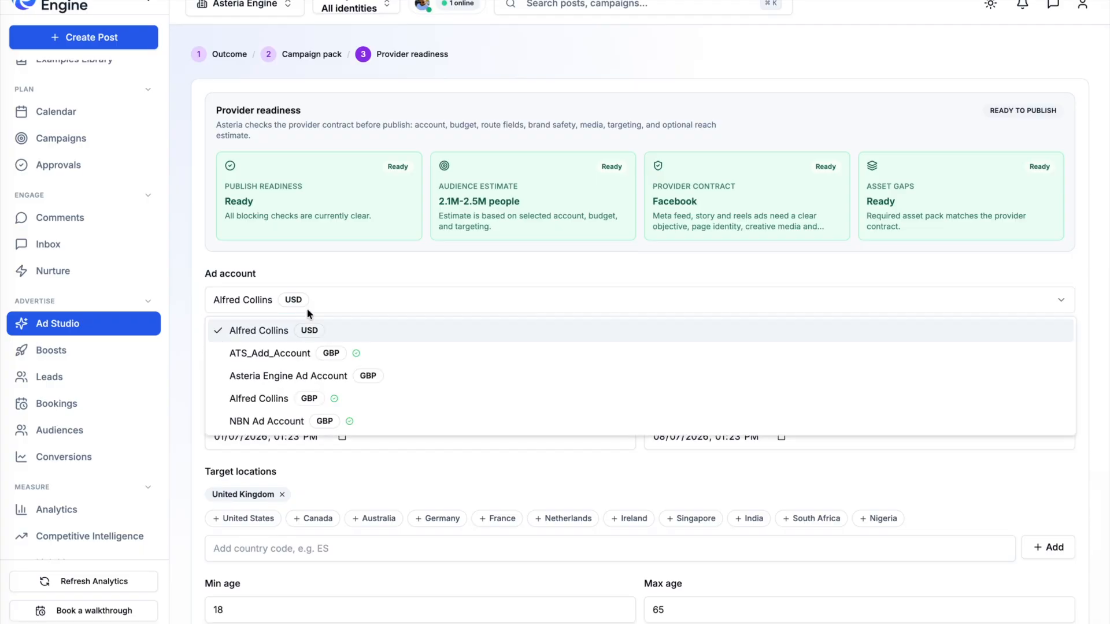
click(261, 374)
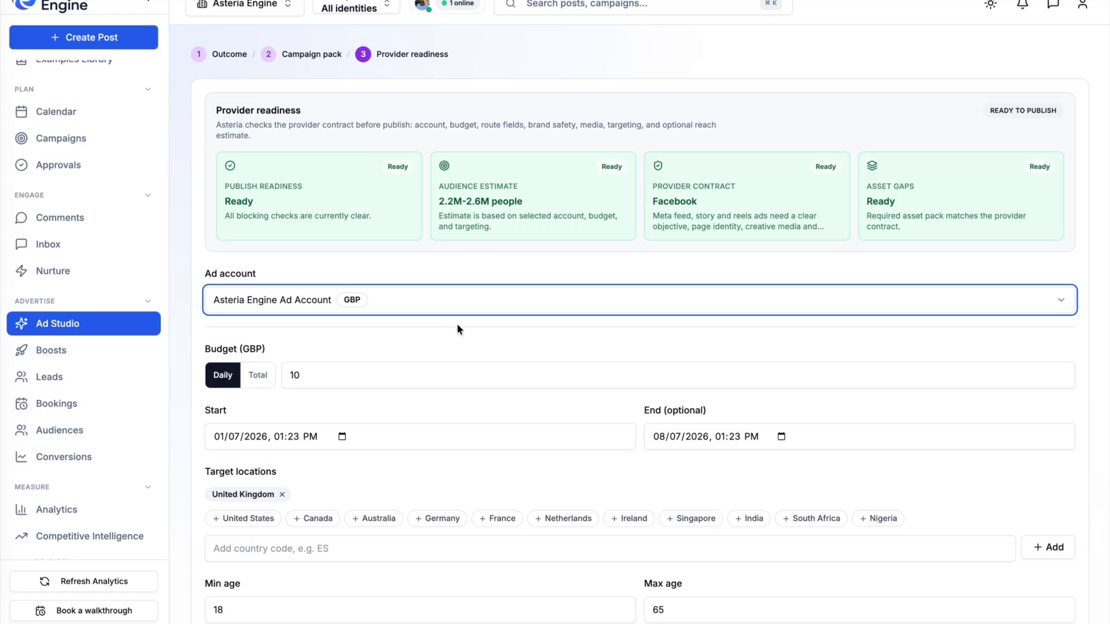
click(440, 304)
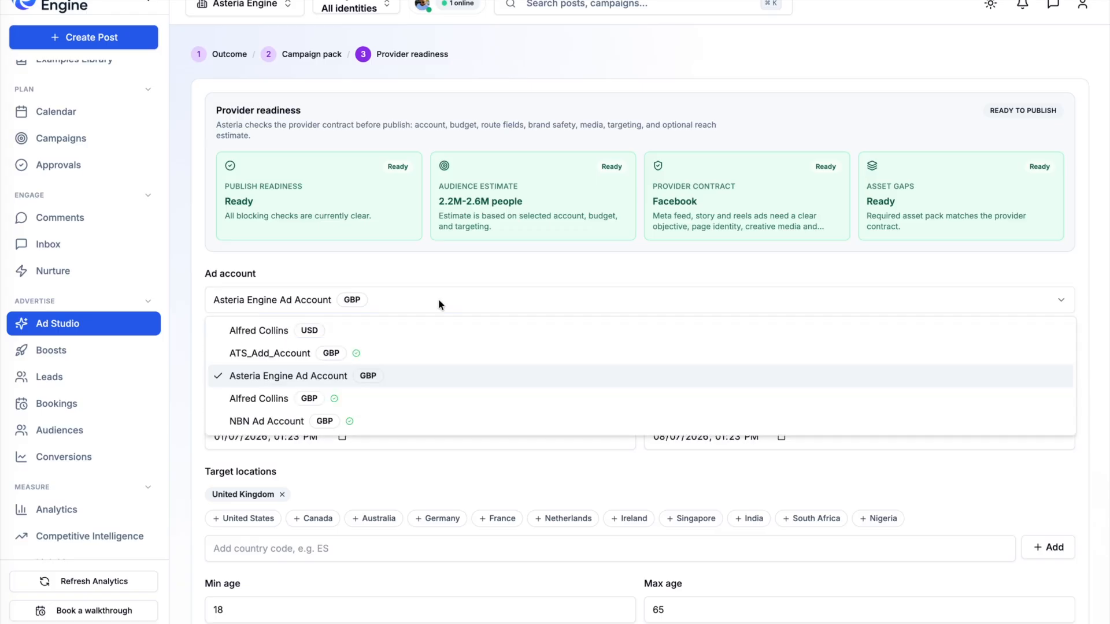
click(438, 267)
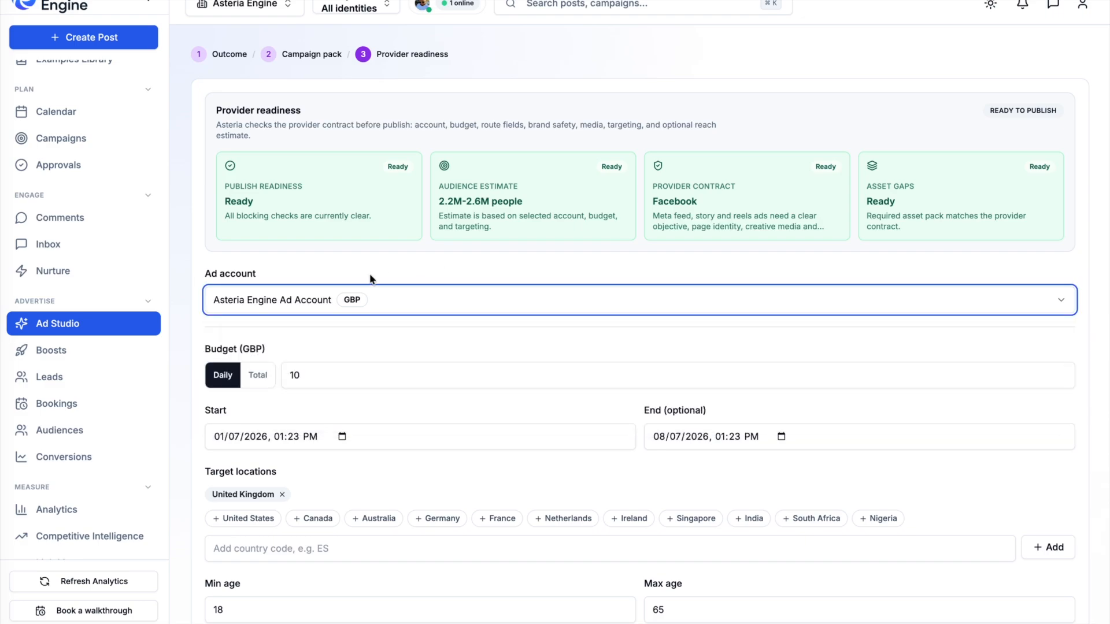
click(323, 370)
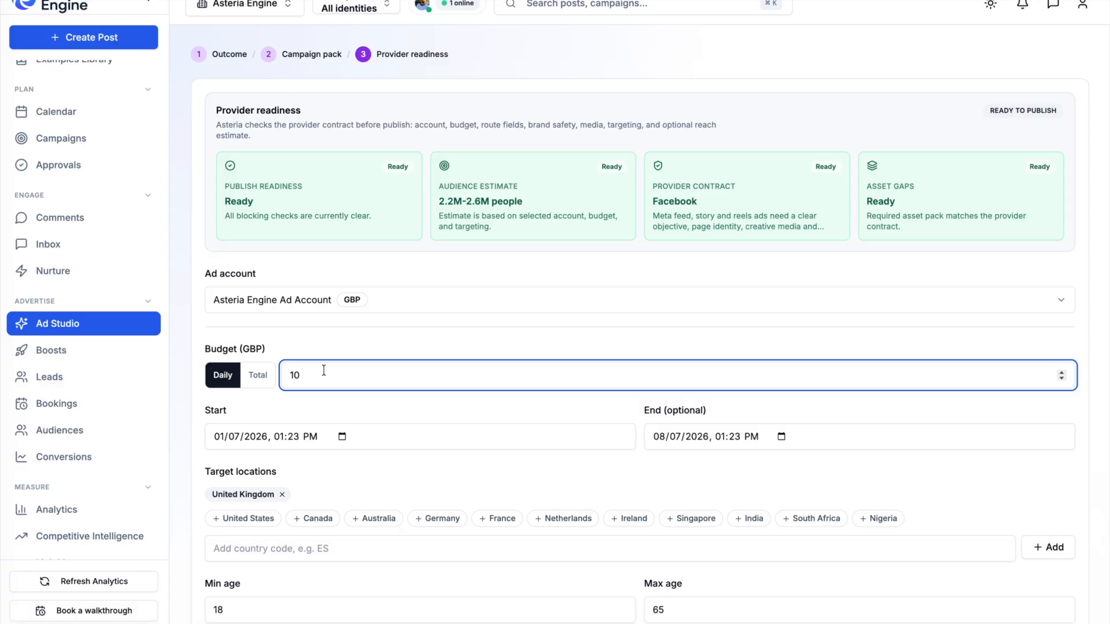
- Add United States as a second target location
scroll(327, 455, down, 2)
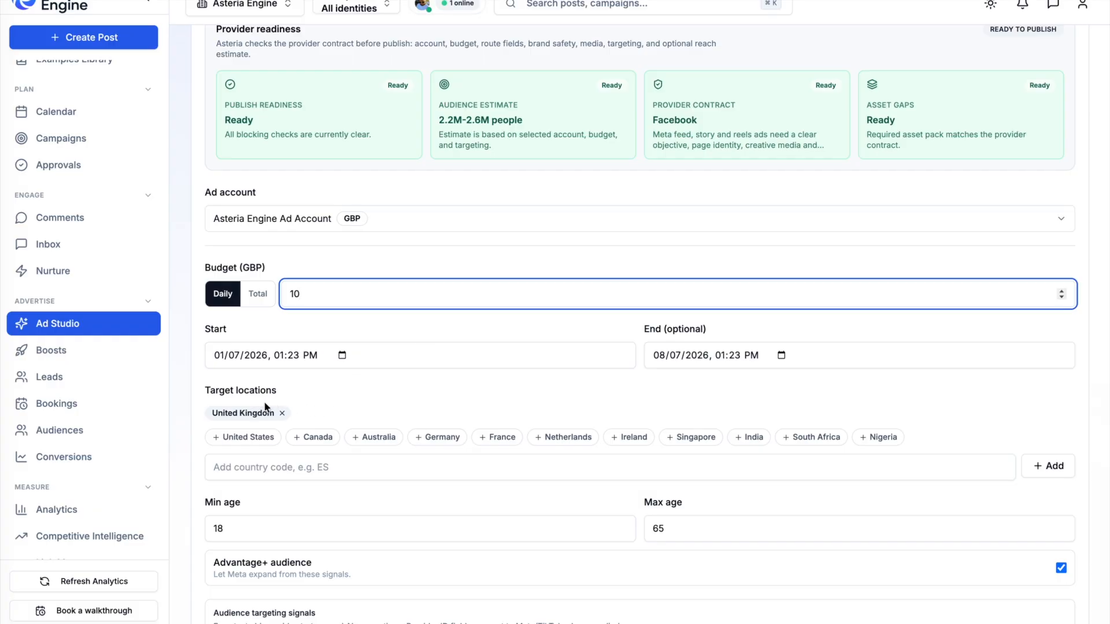
click(239, 437)
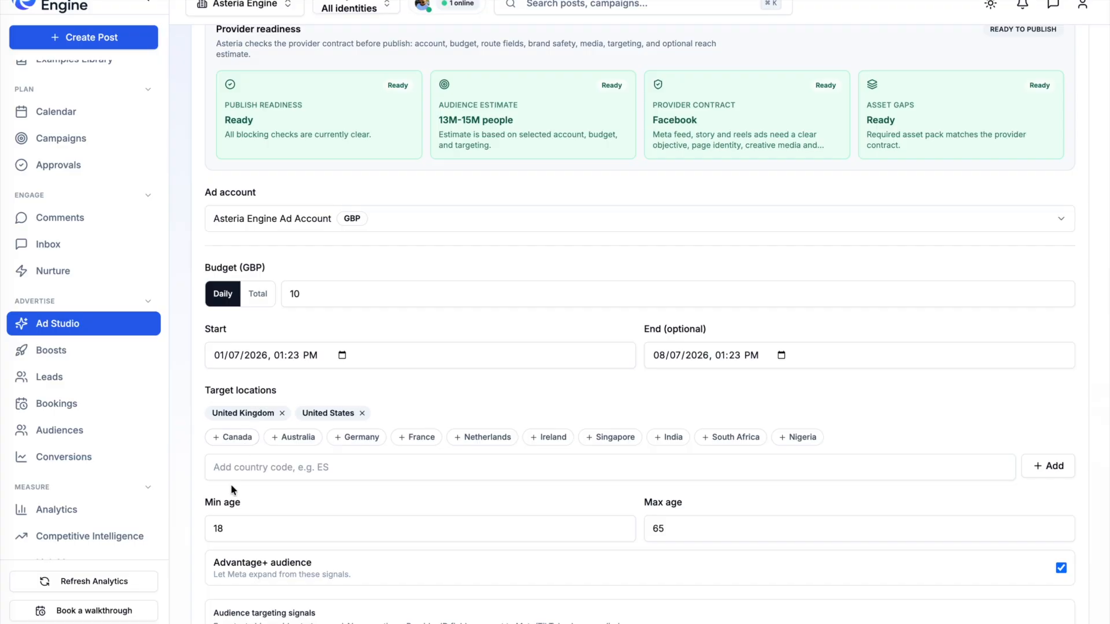
- Set the minimum audience age to 22
double_click(239, 522)
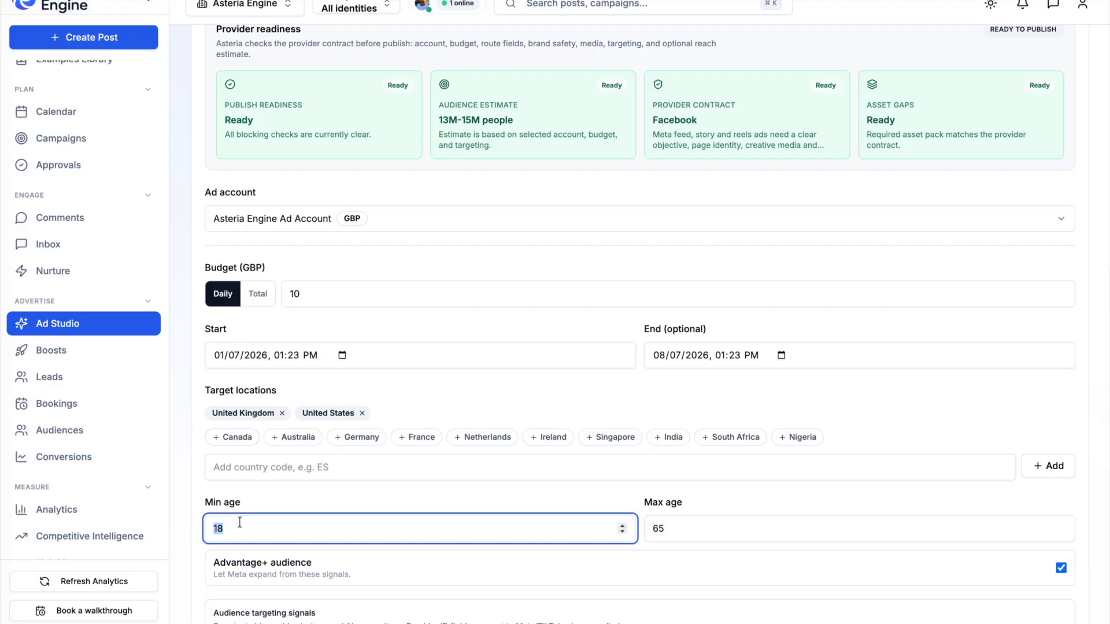
text(22)
click(349, 491)
- Review the audience targeting signals and the AI-suggested interests, behaviours and demographics
scroll(349, 490, down, 5)
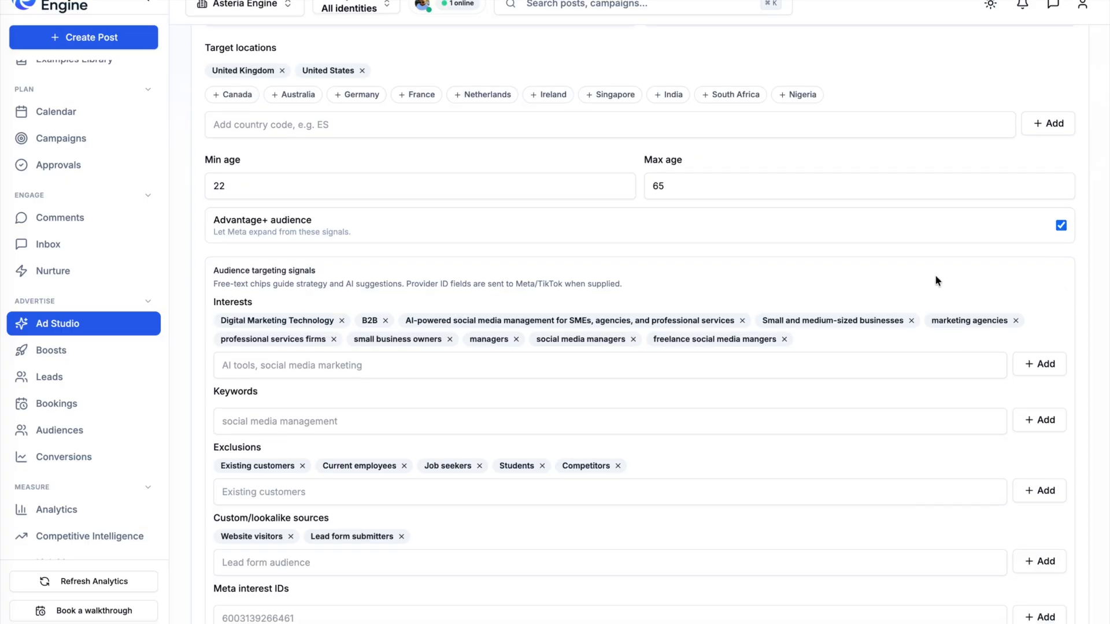
scroll(937, 279, down, 5)
scroll(935, 275, up, 3)
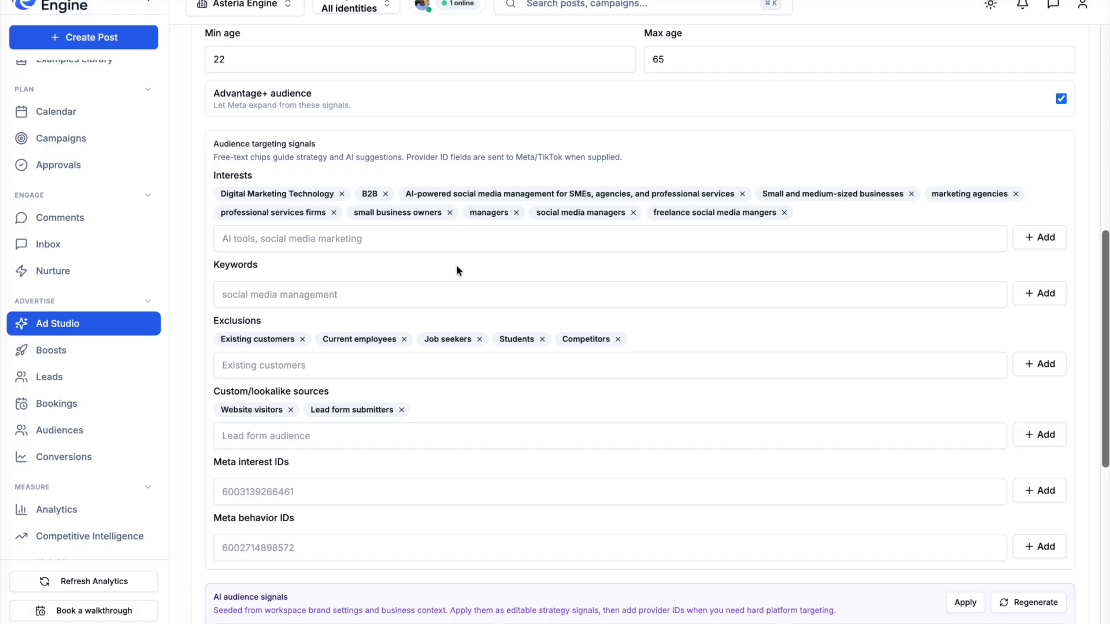
scroll(457, 269, down, 8)
scroll(456, 270, up, 1)
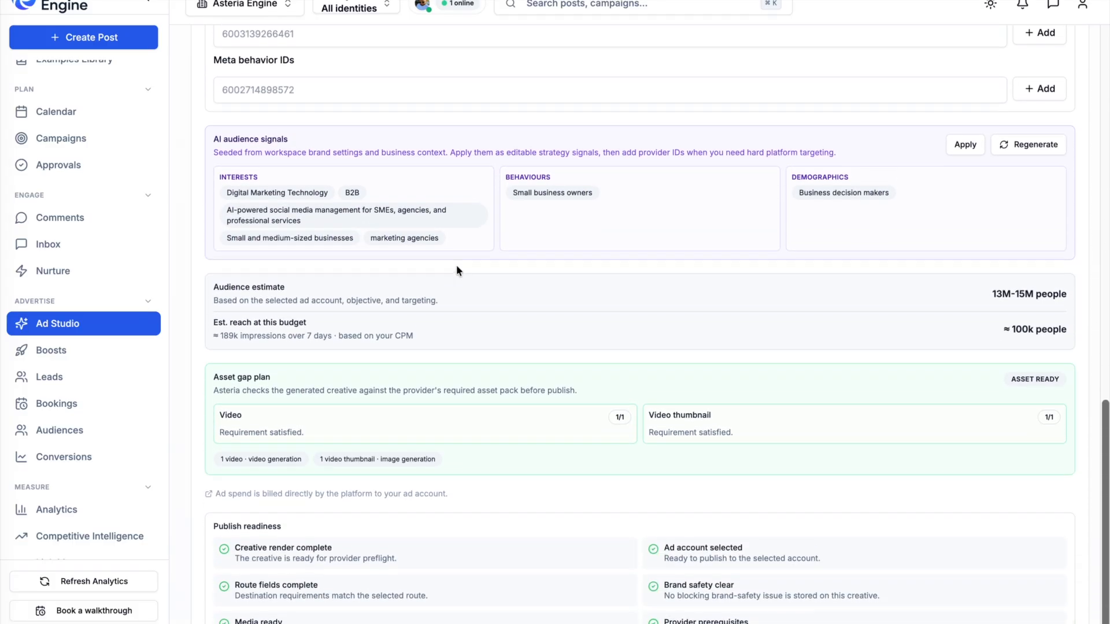
drag(212, 141, 308, 144)
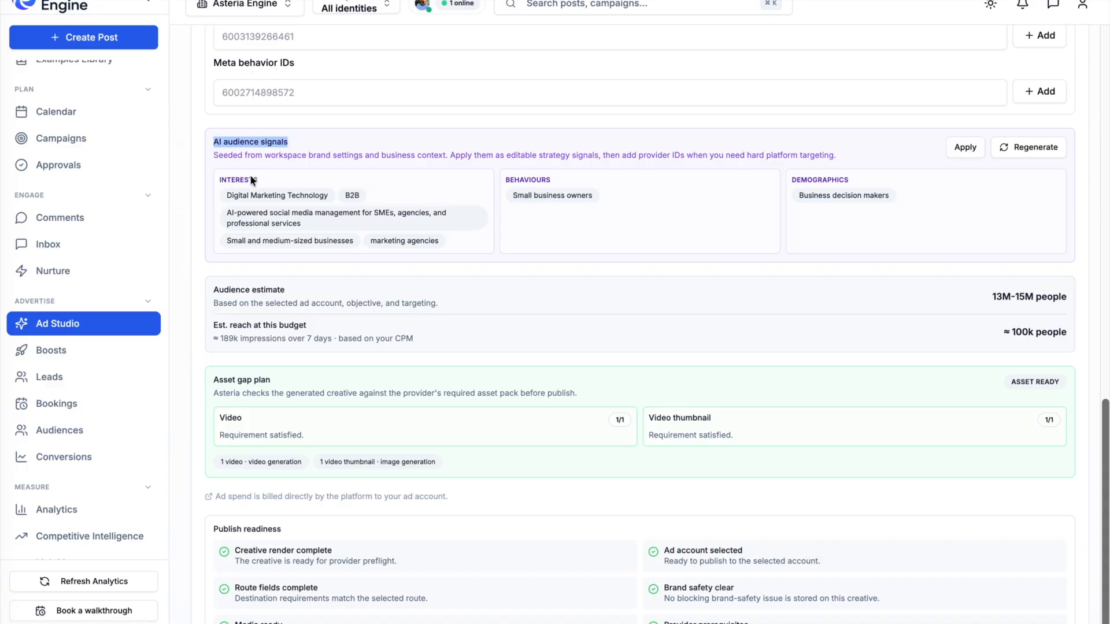
drag(217, 177, 365, 228)
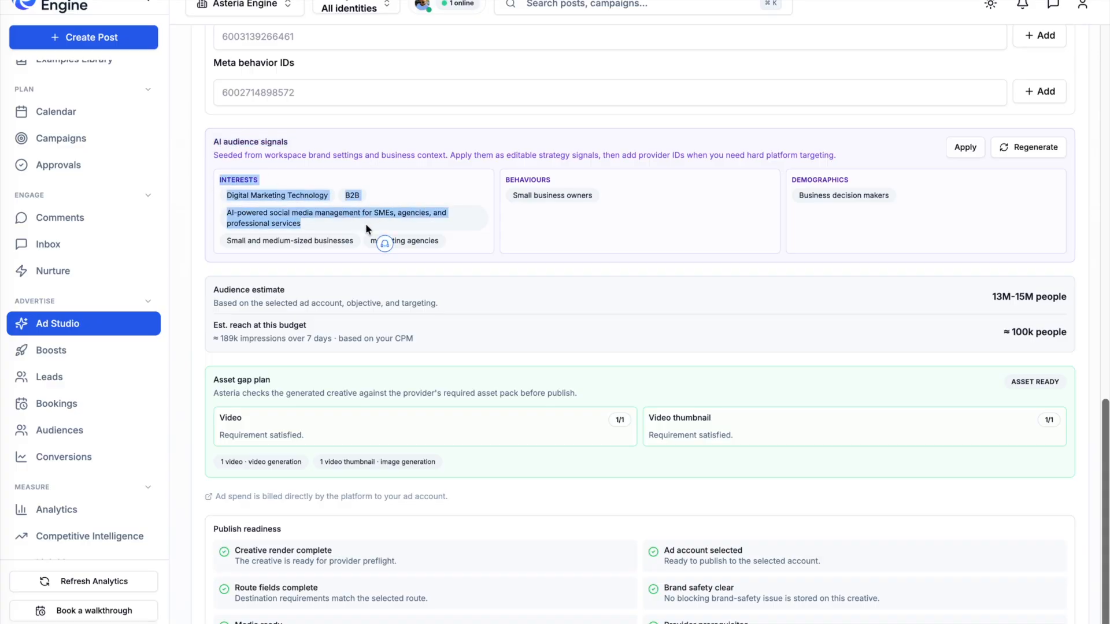
click(492, 172)
drag(500, 177, 552, 181)
click(519, 201)
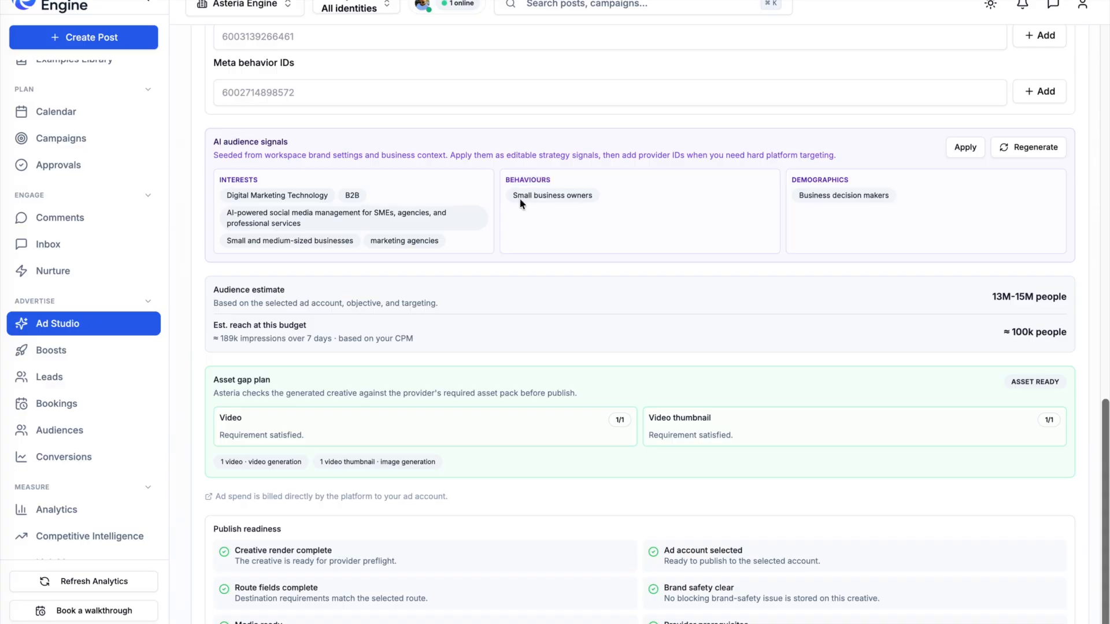
triple_click(519, 204)
click(658, 196)
drag(797, 198, 889, 196)
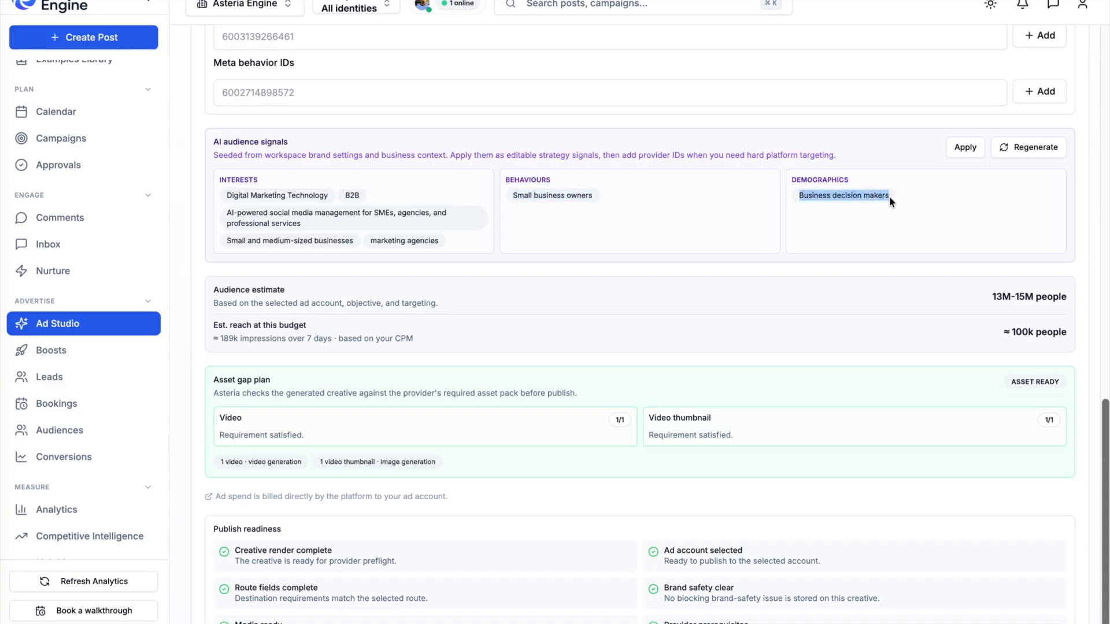
click(704, 219)
scroll(704, 215, up, 15)
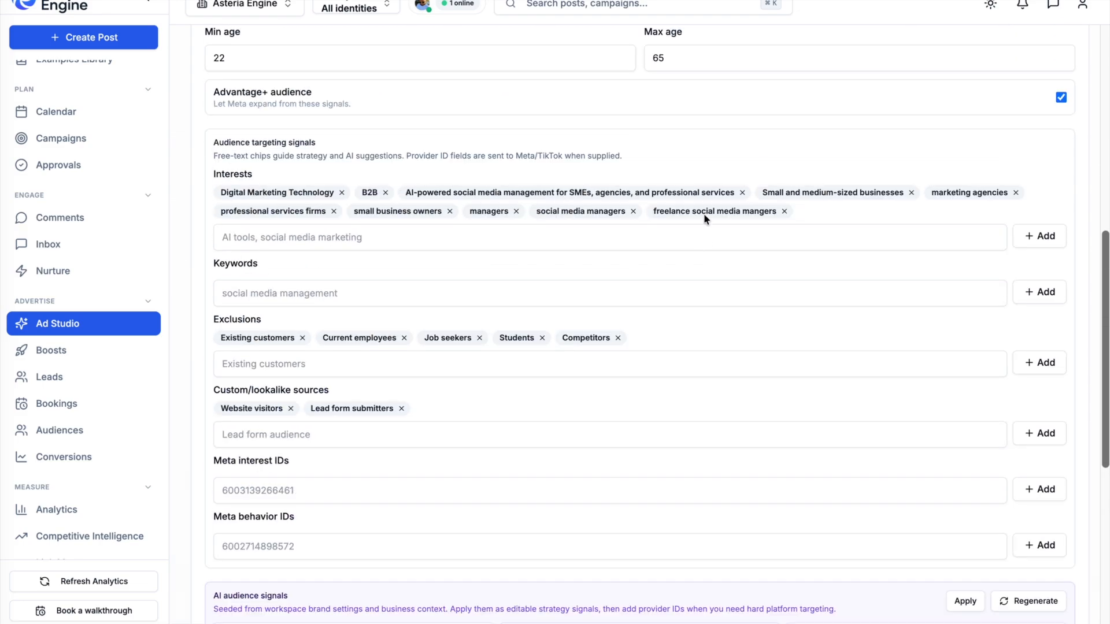
scroll(705, 216, down, 8)
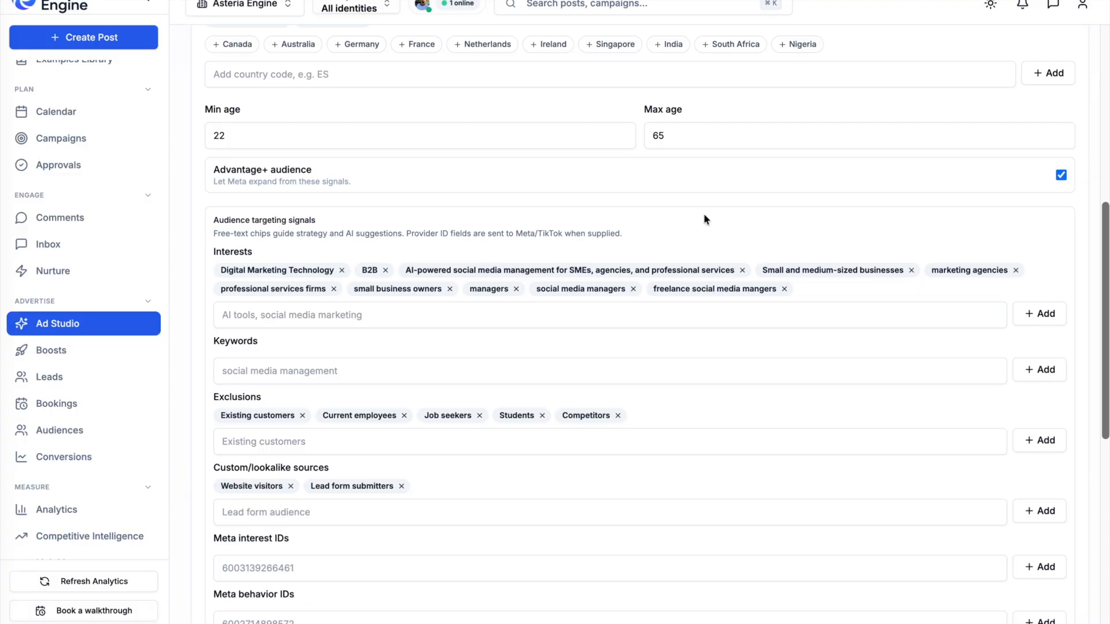
scroll(705, 218, down, 8)
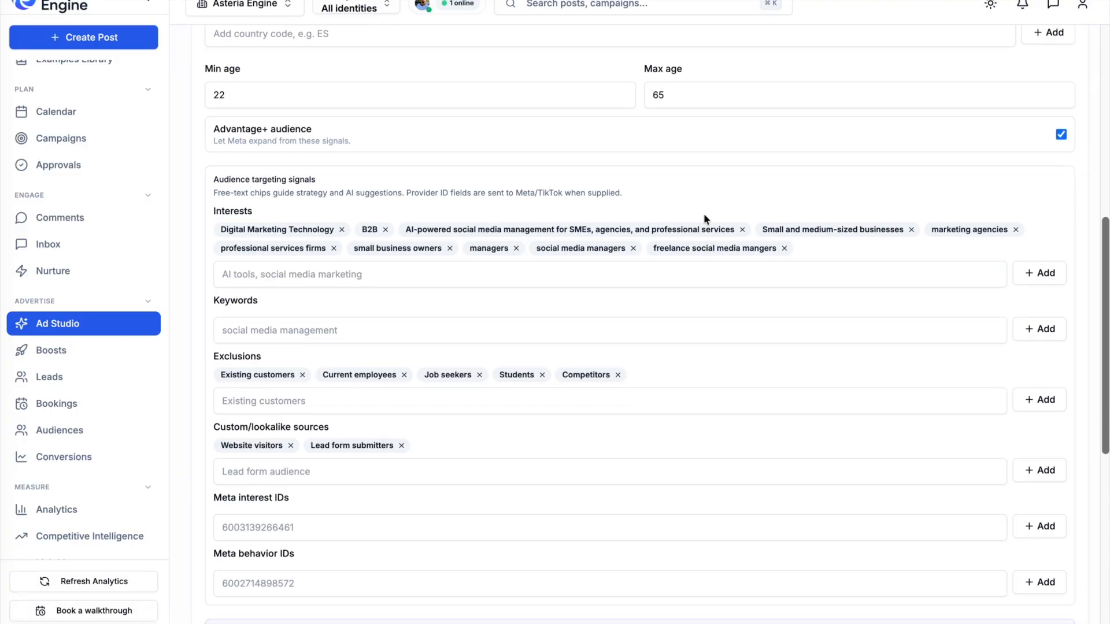
drag(604, 238, 499, 239)
click(593, 236)
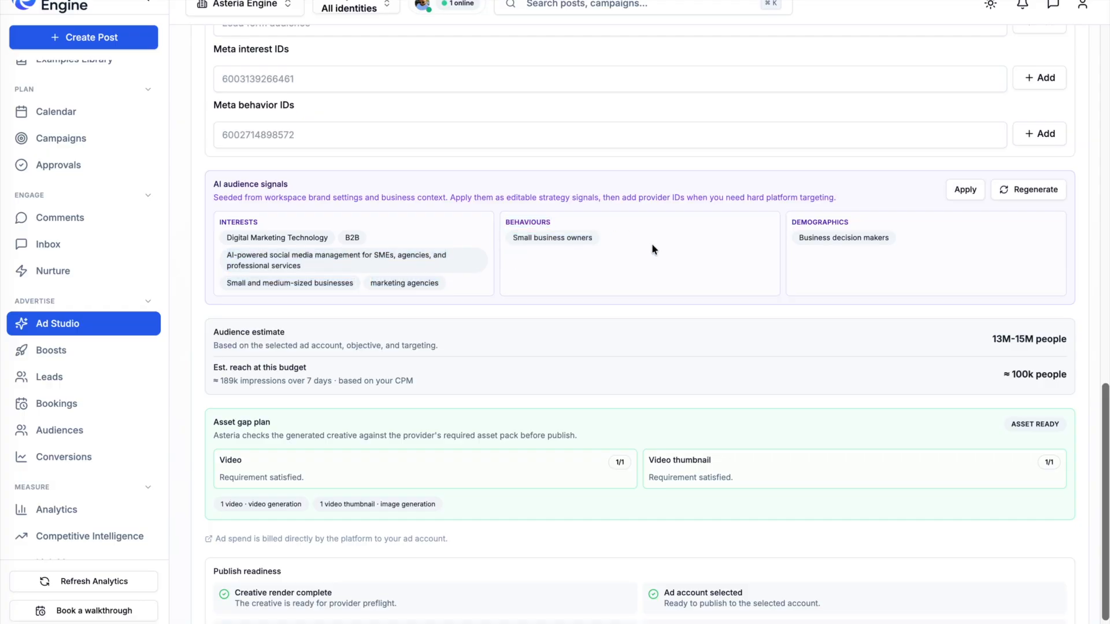
- Check the audience estimate and publish readiness, then publish the ad
scroll(807, 314, down, 2)
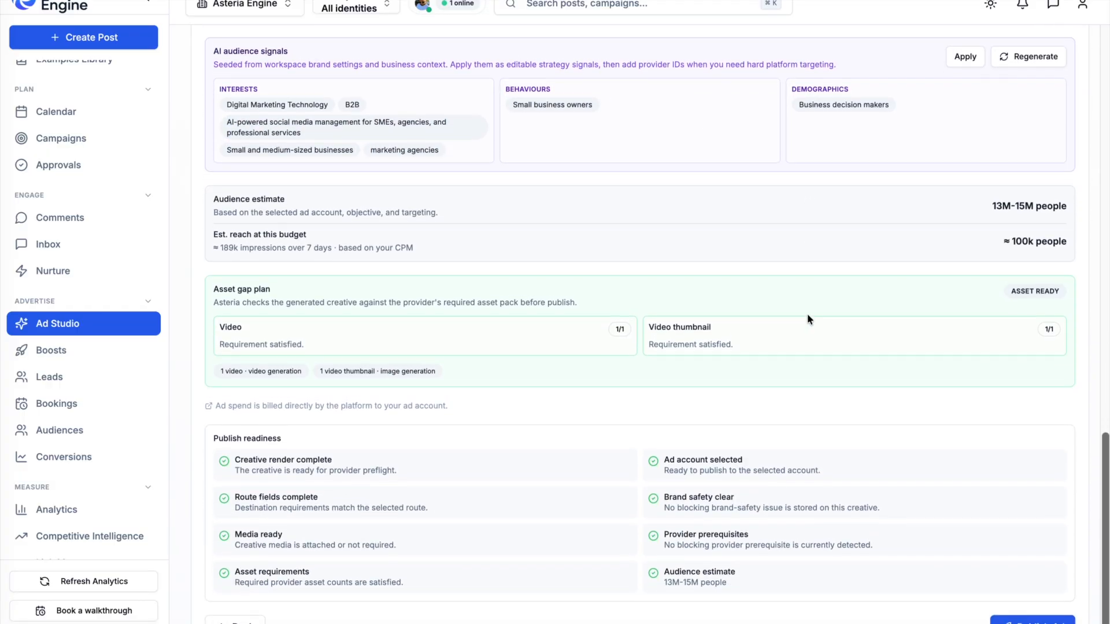
drag(986, 207, 1052, 206)
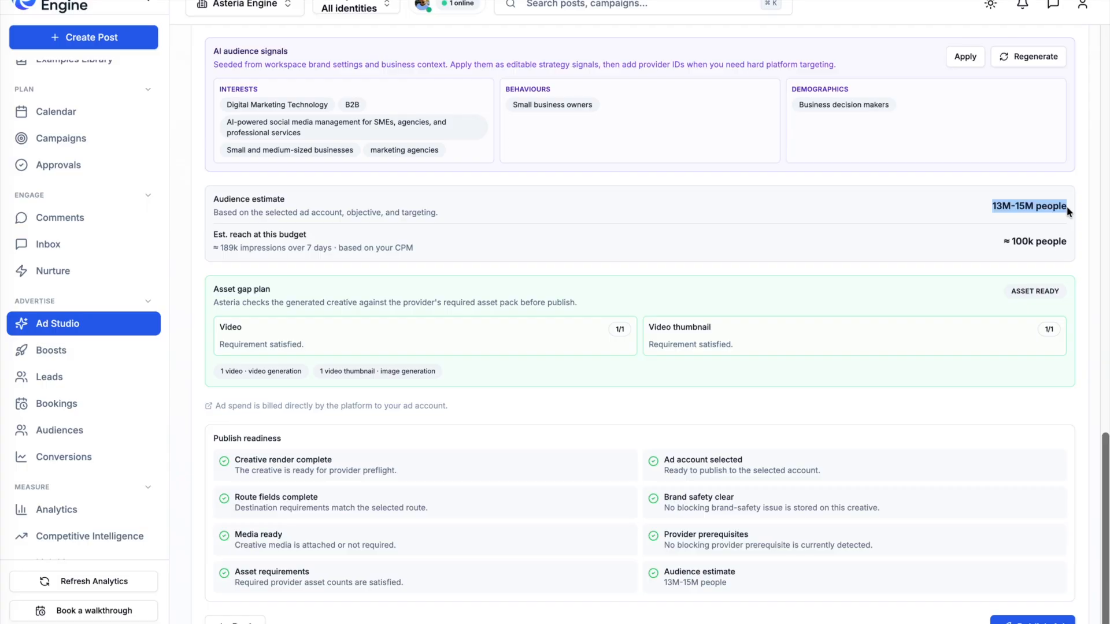
drag(1005, 243, 1083, 245)
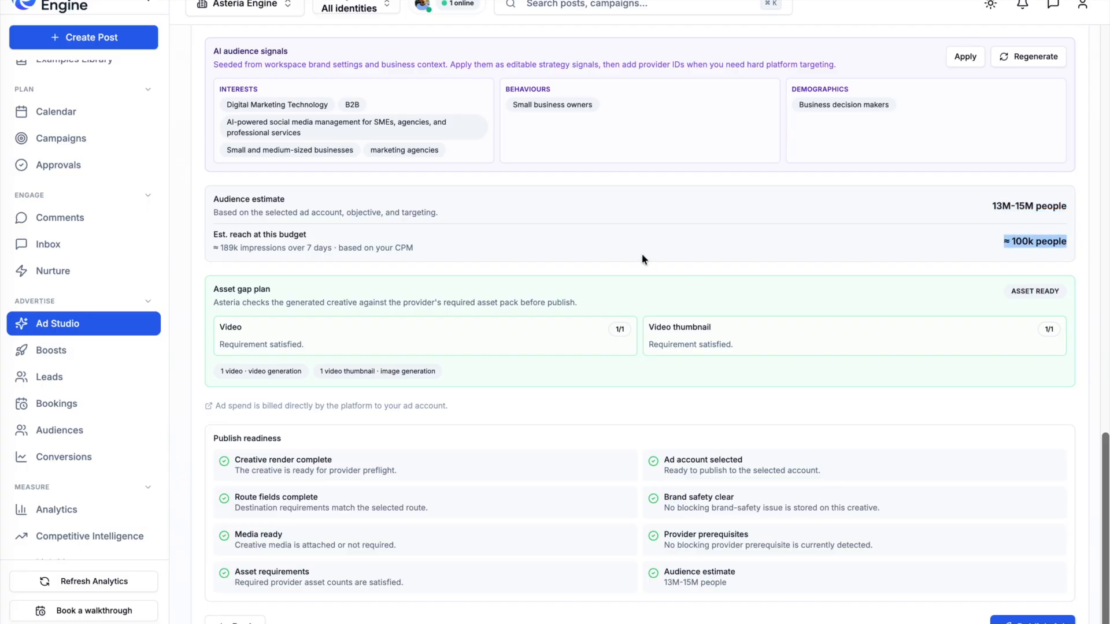
click(797, 270)
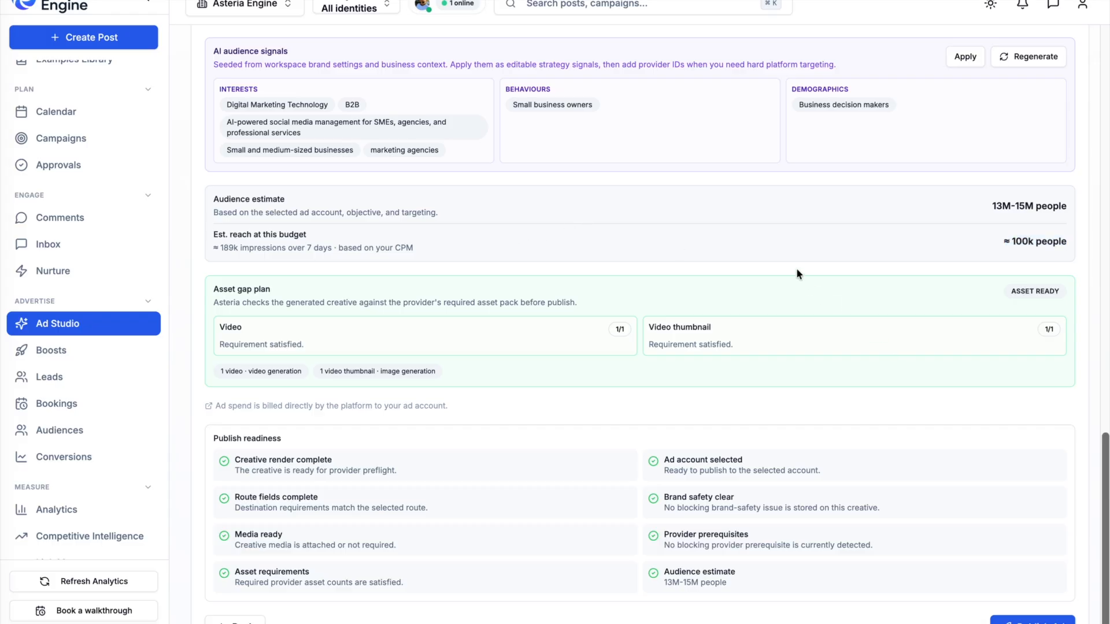
scroll(703, 288, down, 1)
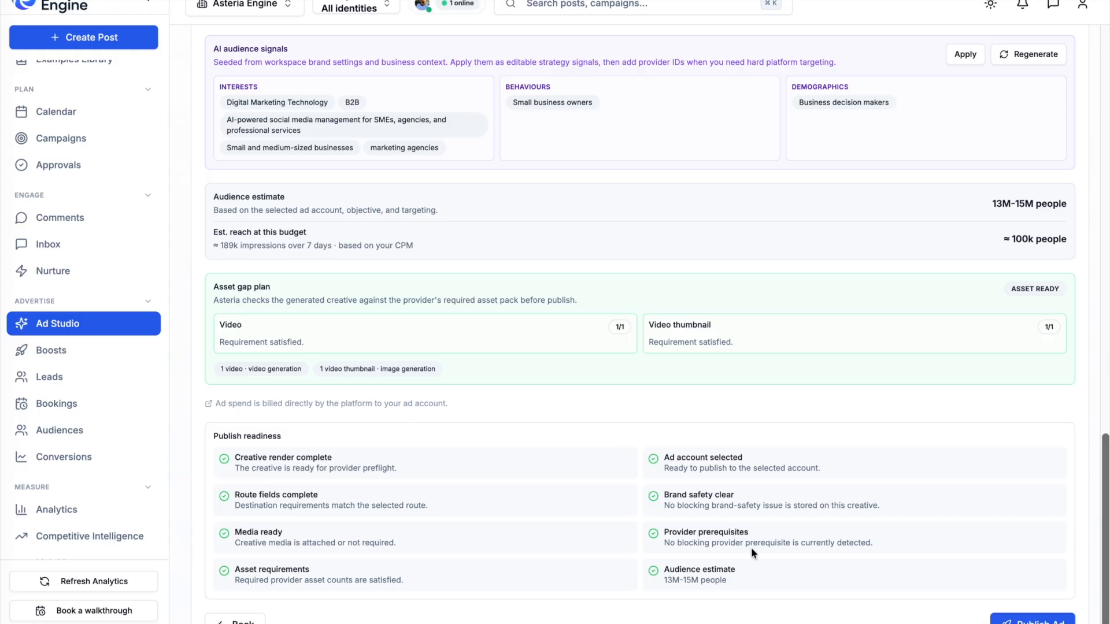
click(1032, 620)
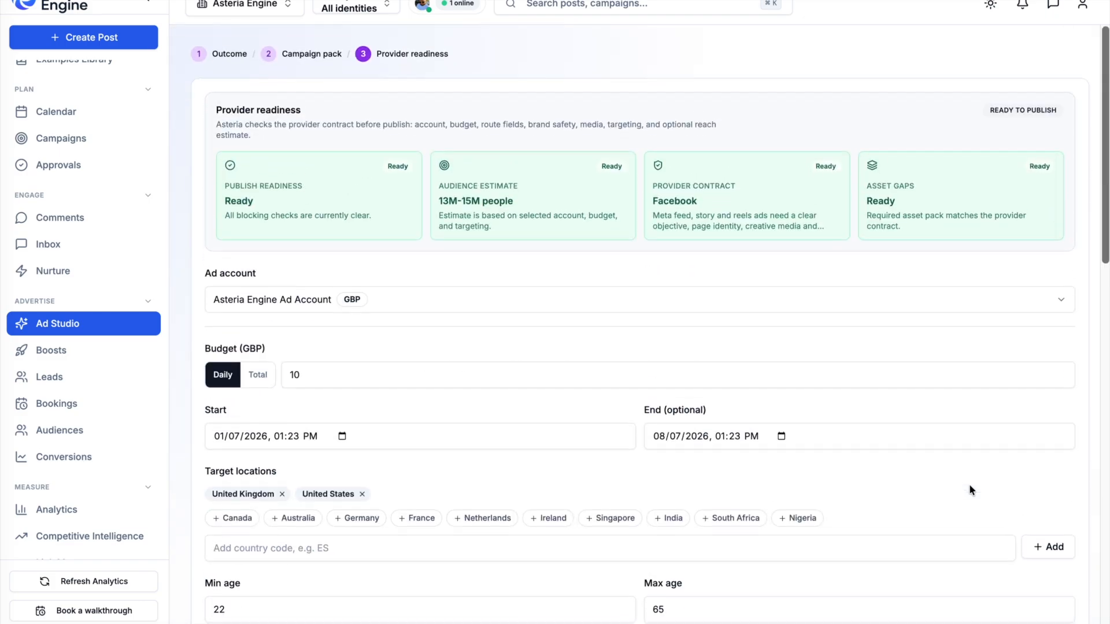